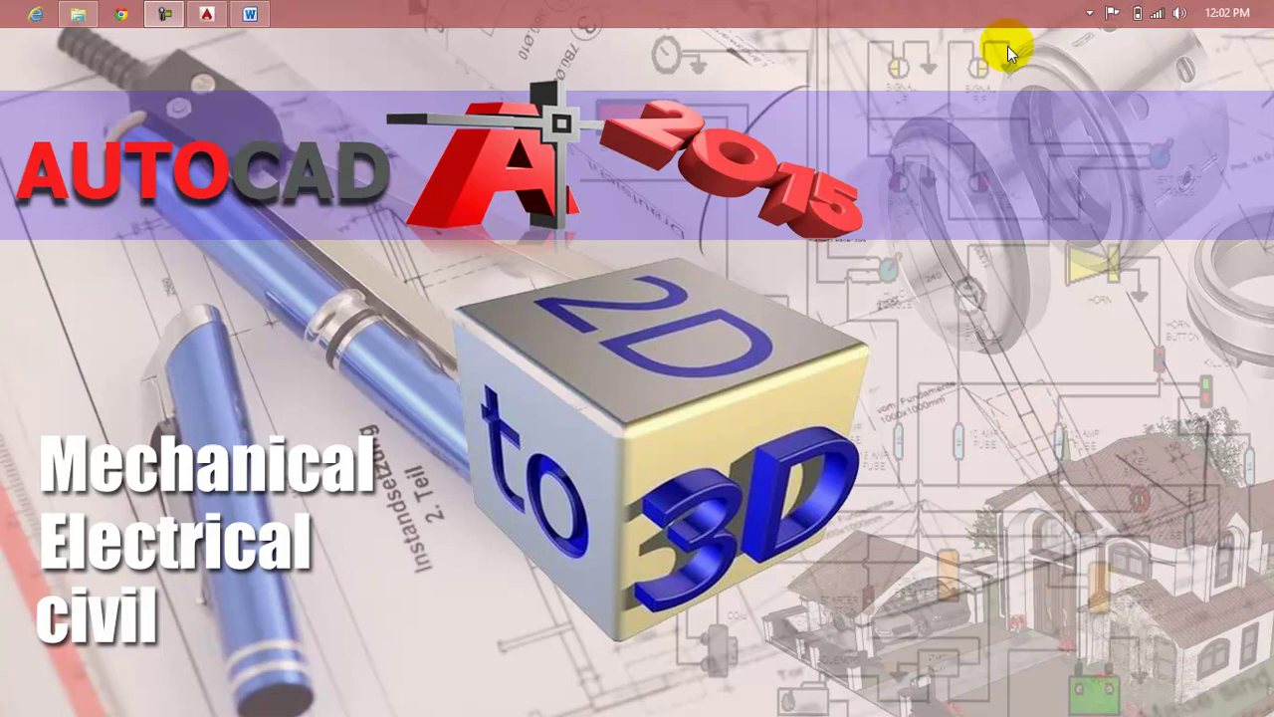
Open the Lesson 19 document in Microsoft Word from the taskbar.
click(249, 13)
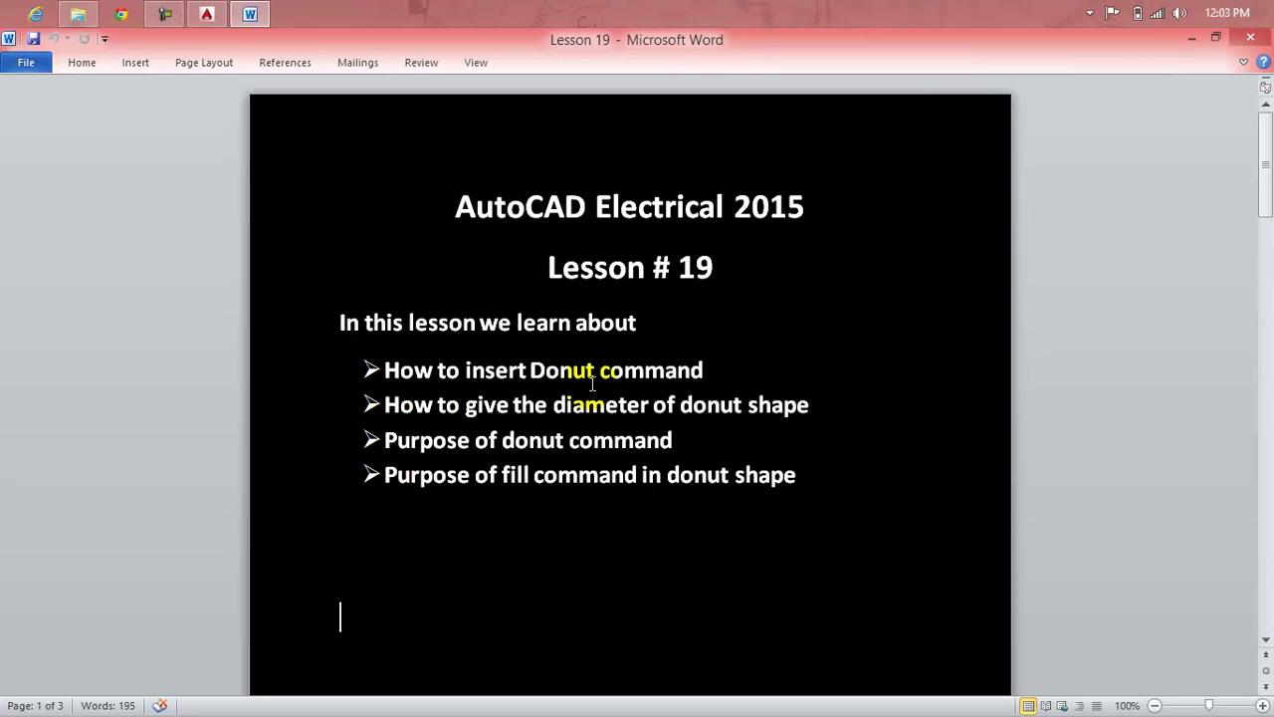
Close Word after reading the Lesson 19 donut-command outline.
click(1251, 39)
mouse_move(207, 13)
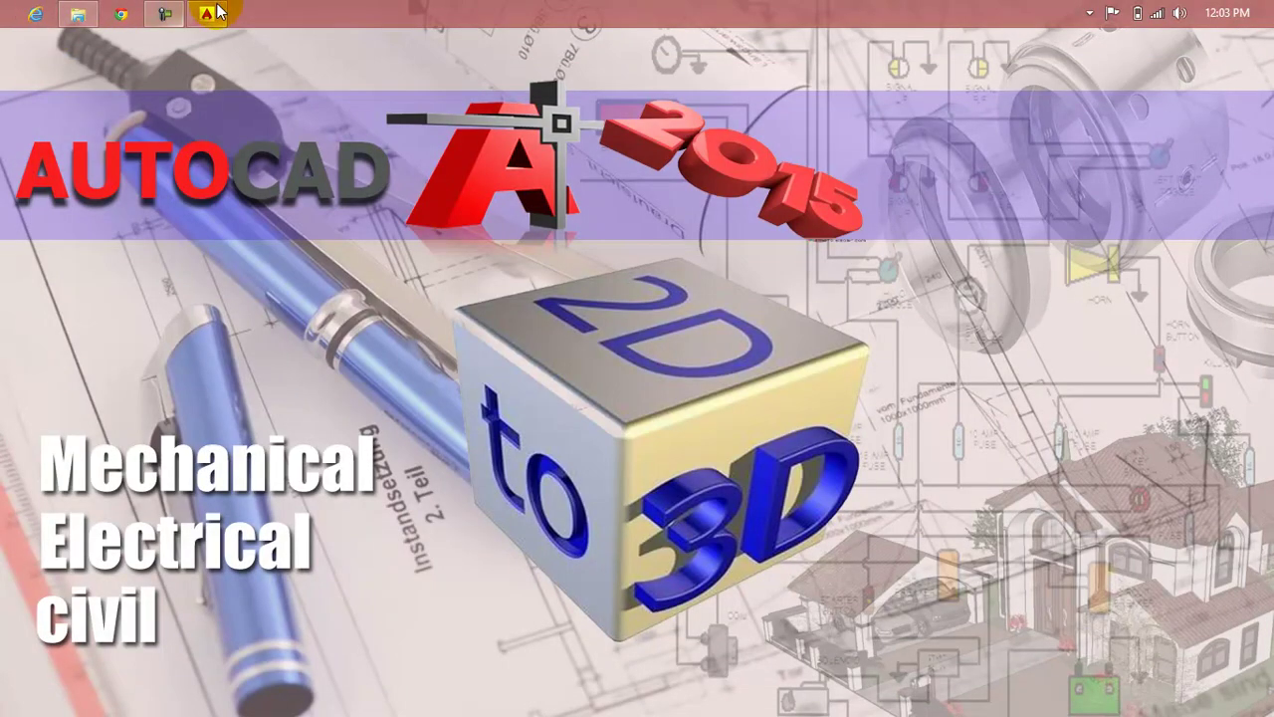
Restore AutoCAD's blank Drawing2 and locate Donut in the expanded Draw panel and Draw menu.
click(207, 13)
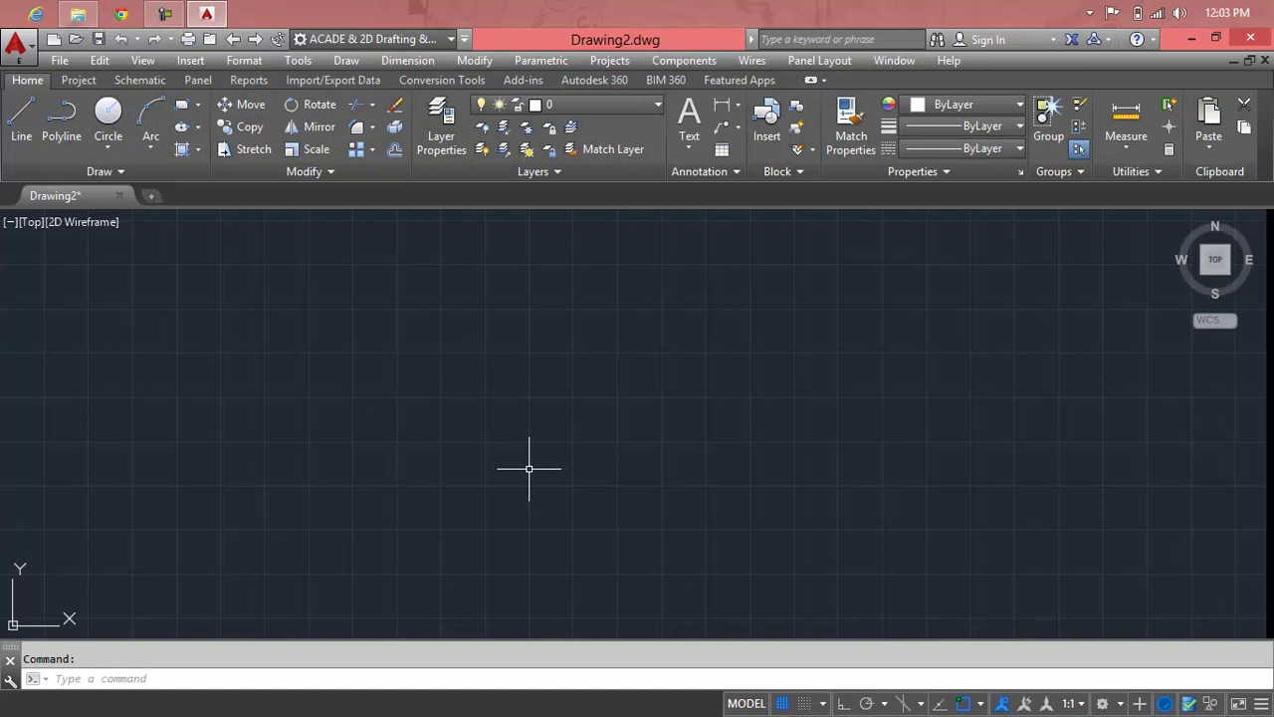
click(131, 173)
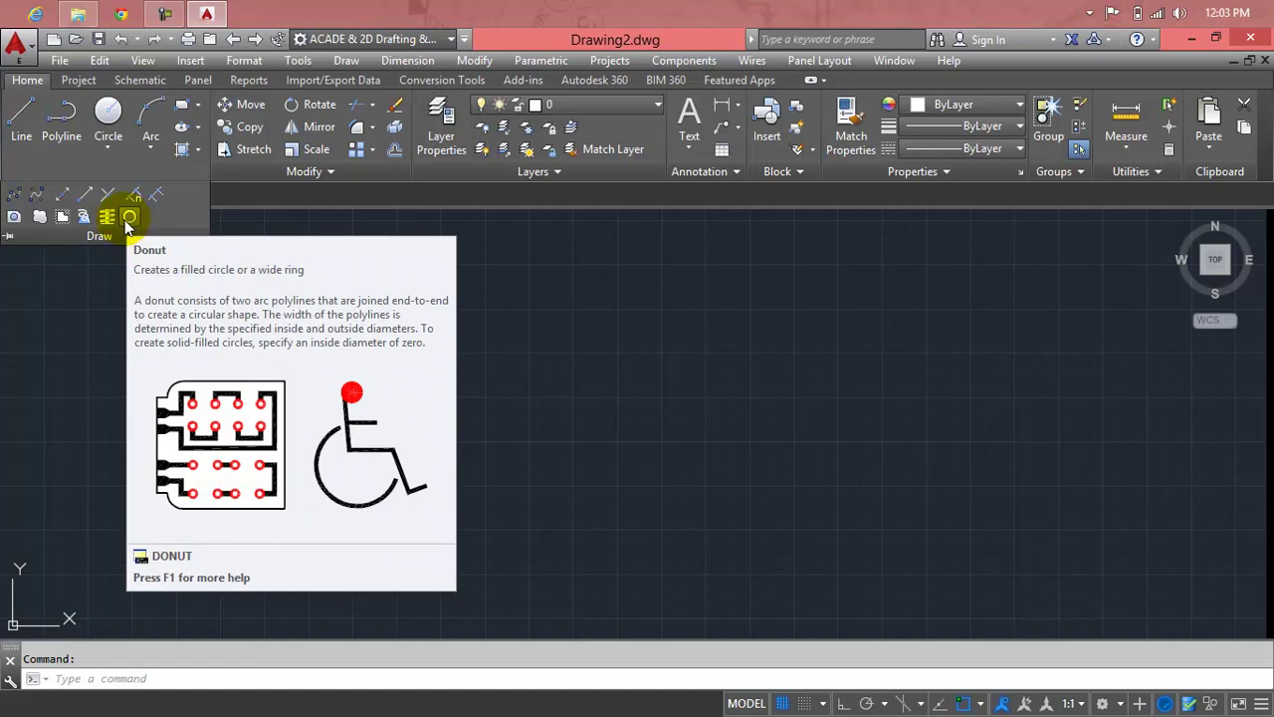
click(343, 62)
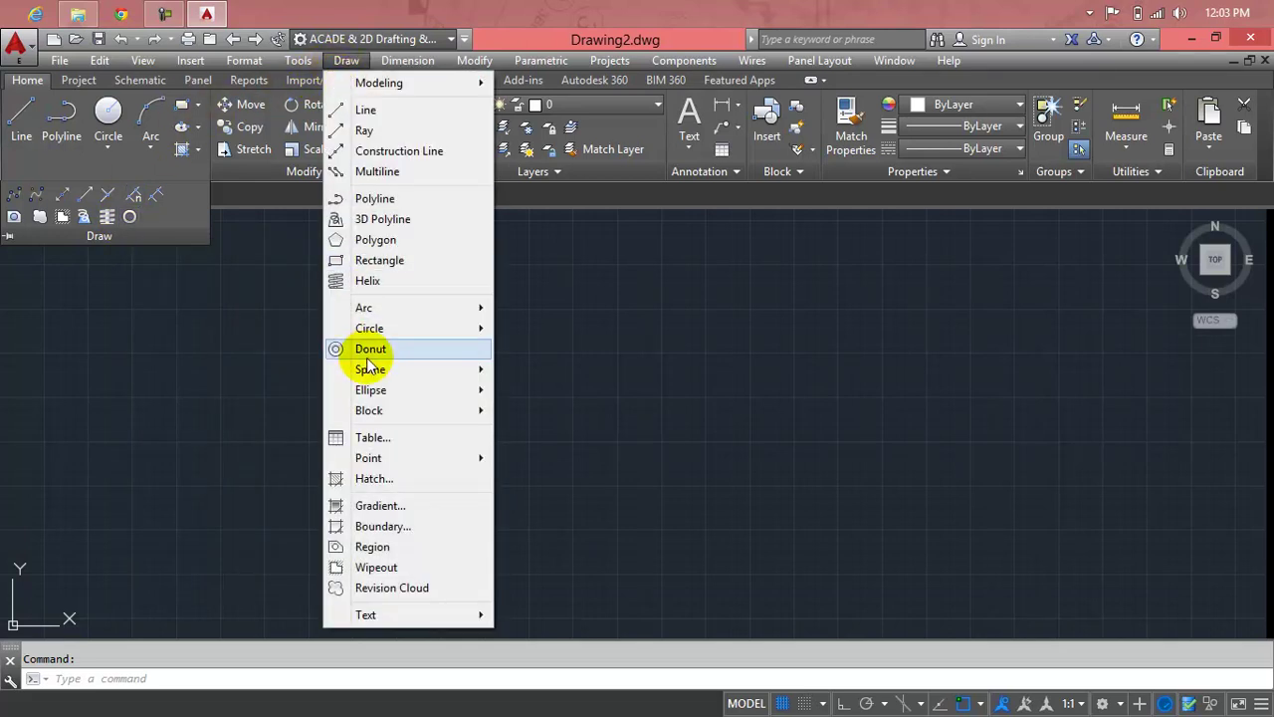
click(585, 354)
key(Escape)
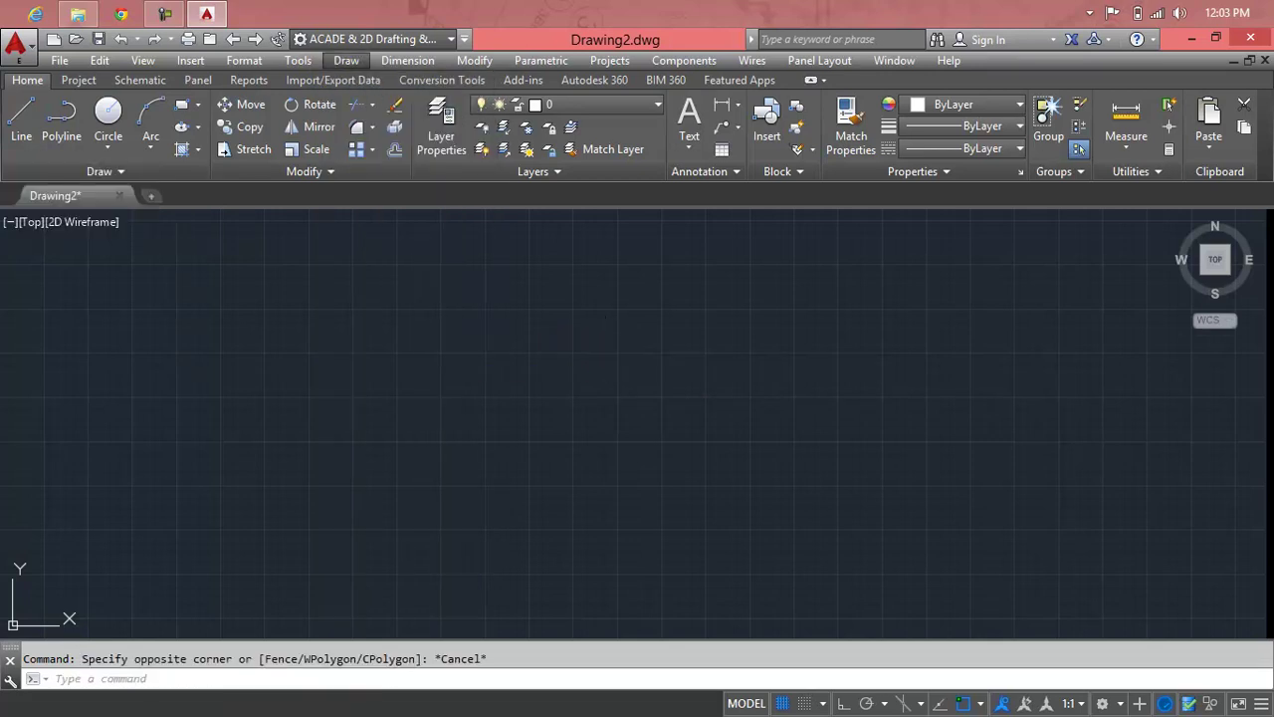
Draw one donut with 0'-1" inside and outside diameters on the drawing's left.
click(608, 347)
text(4)
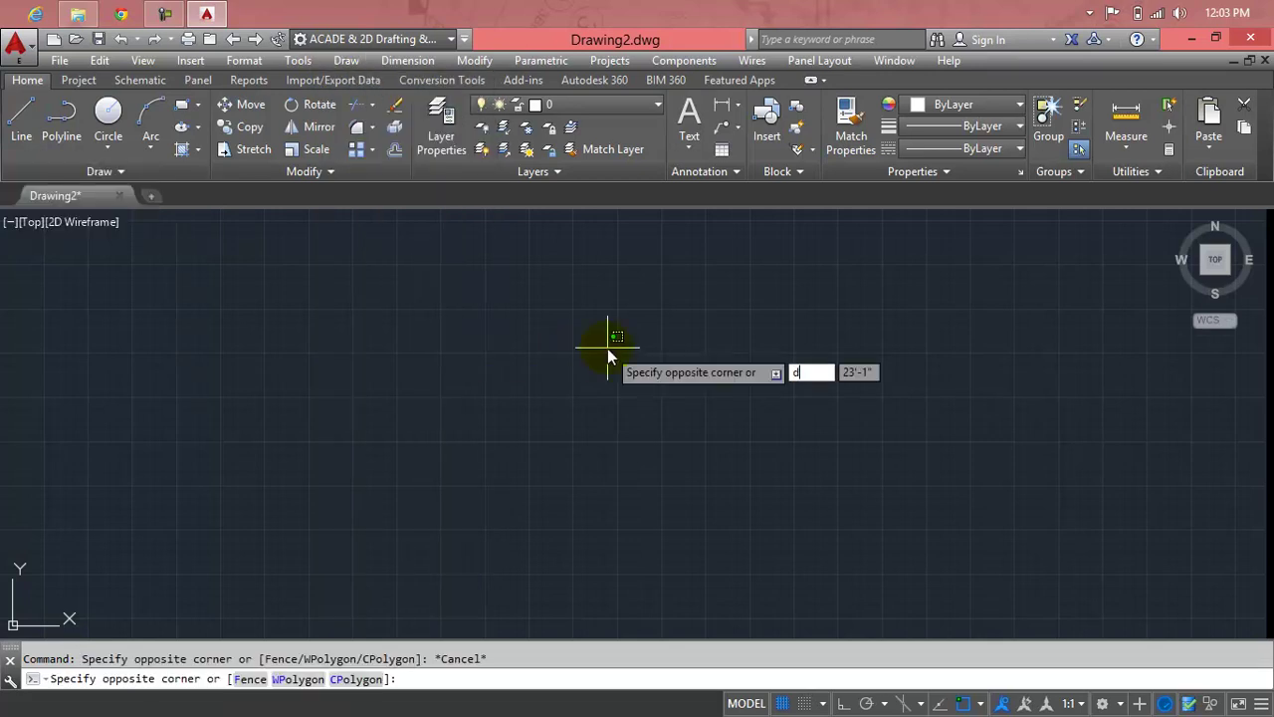
key(Escape)
text(d)
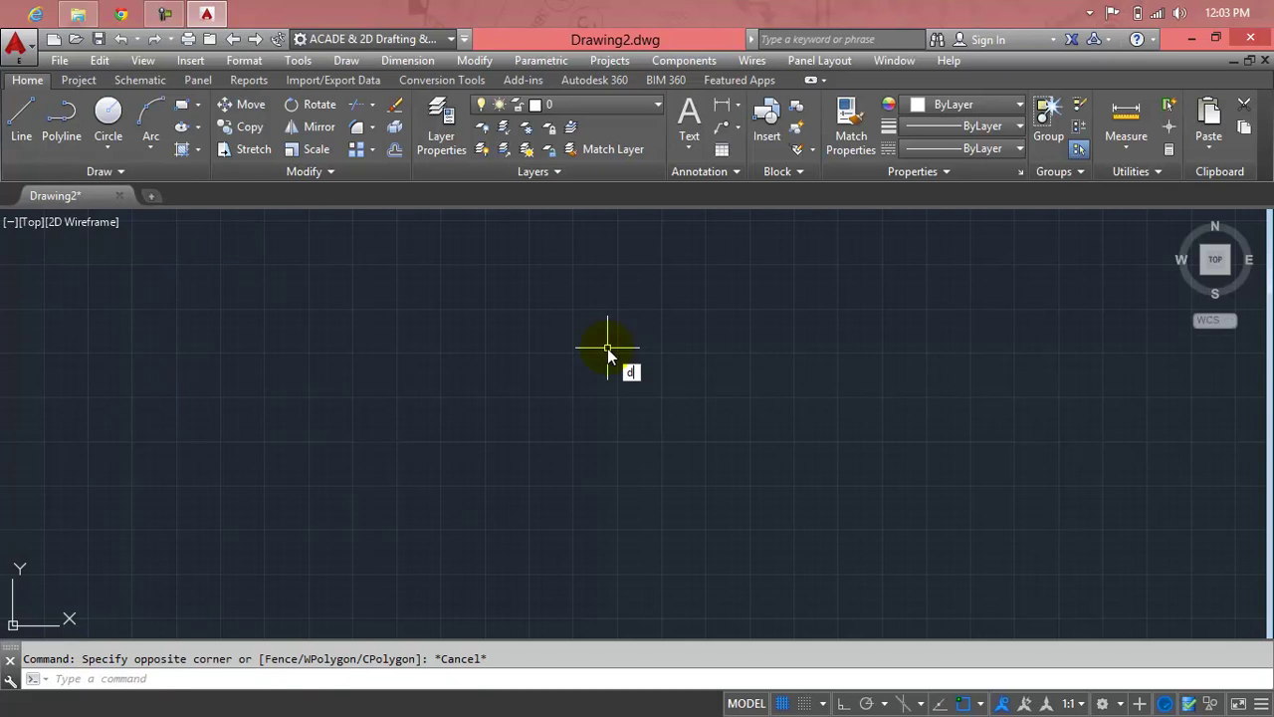
text(o)
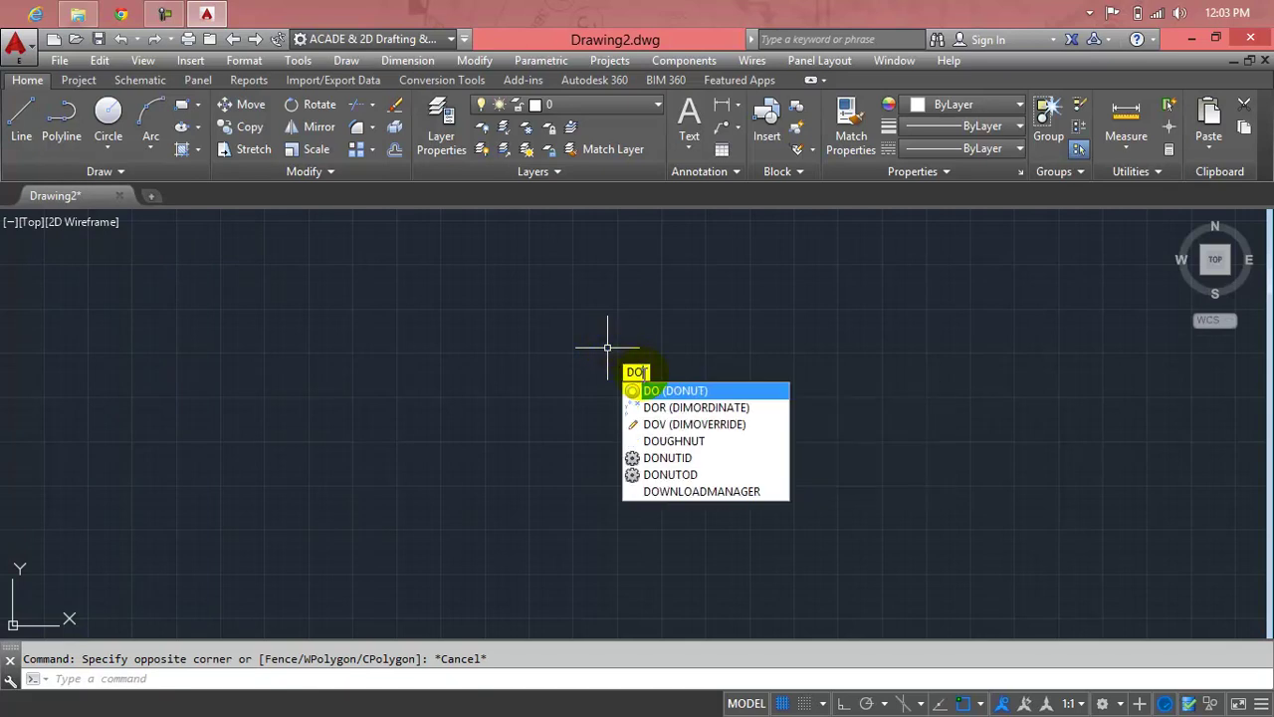
click(647, 394)
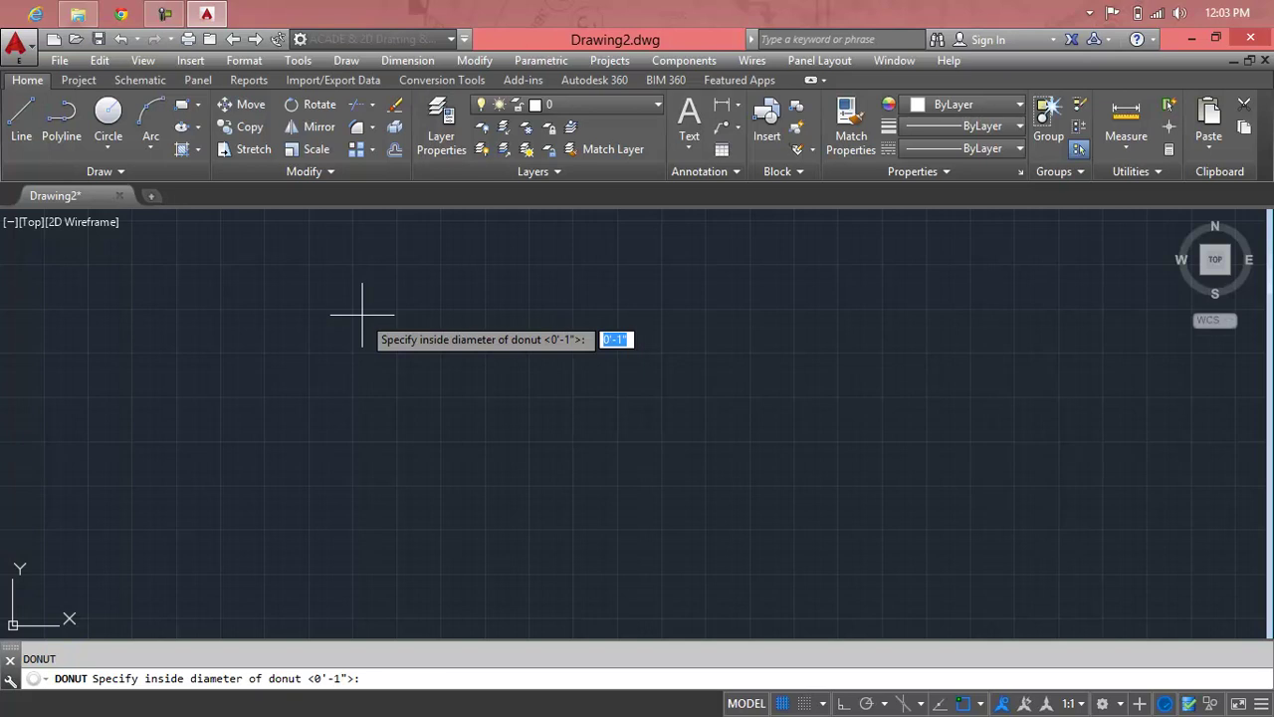
key(Return)
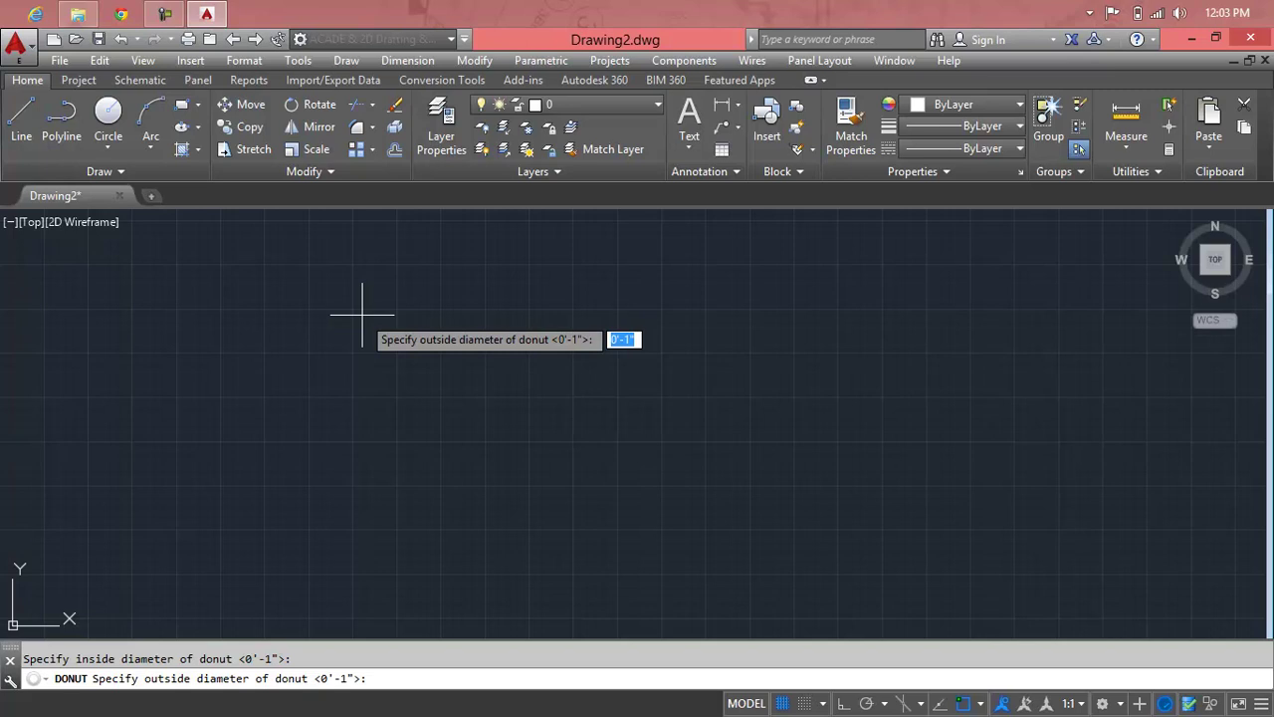
key(Return)
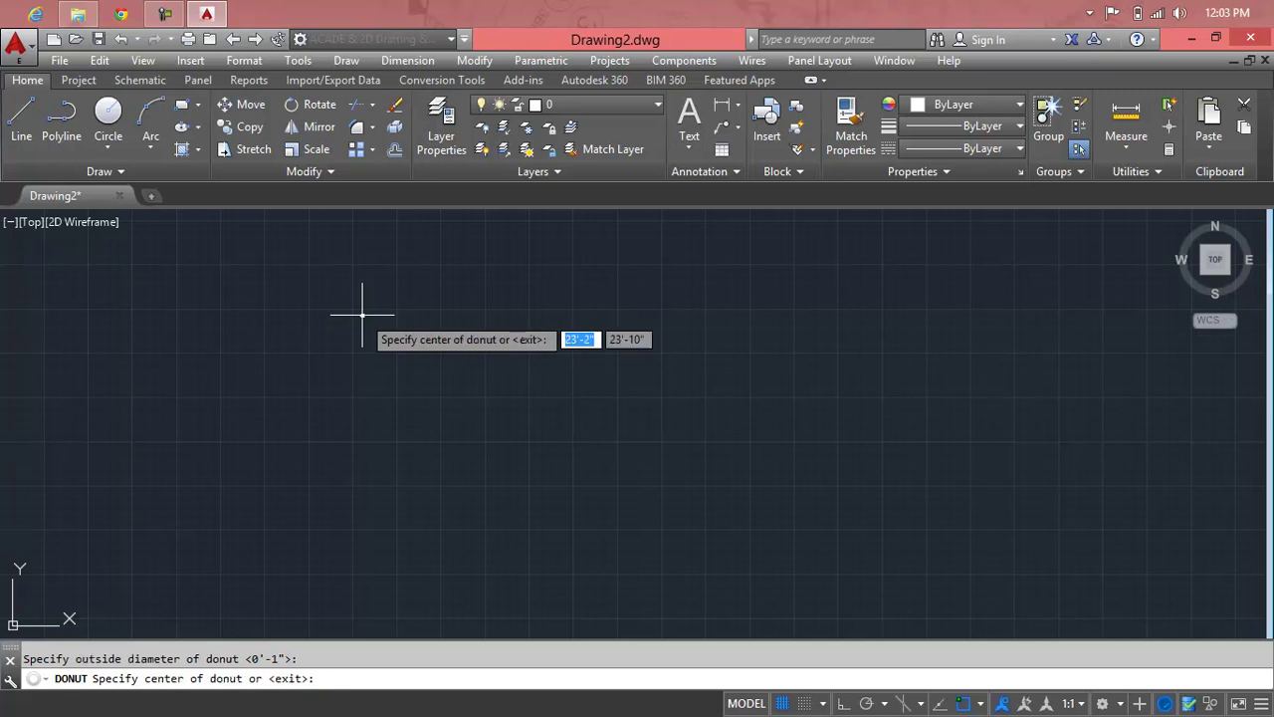
click(341, 356)
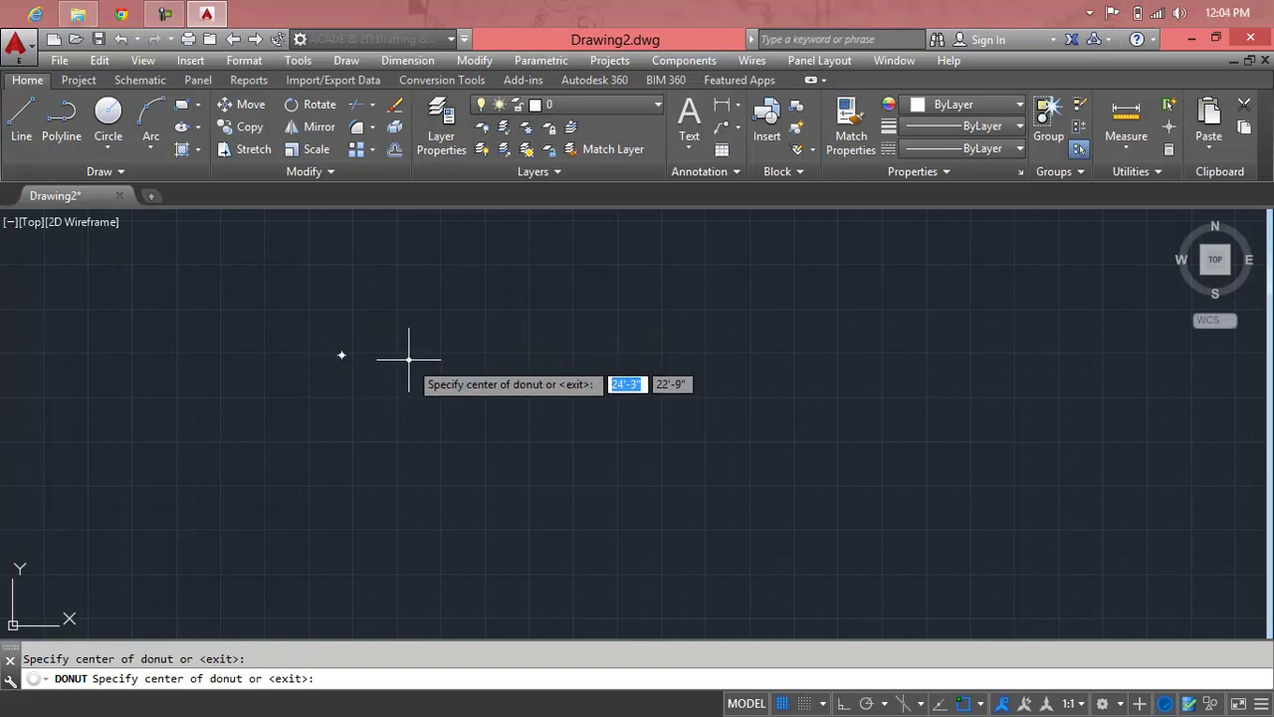
key(Return)
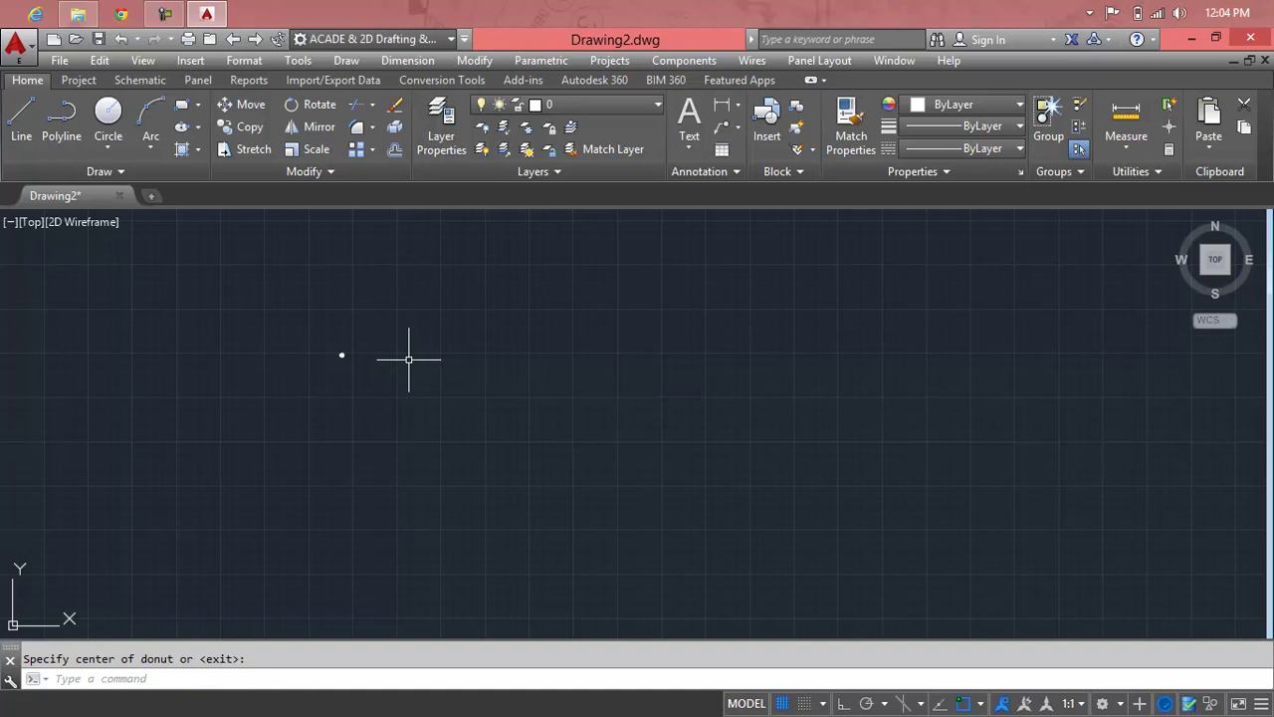
Zoom in and erase the tiny donut.
scroll(342, 348, up, 2)
click(336, 337)
key(Escape)
scroll(349, 364, up, 3)
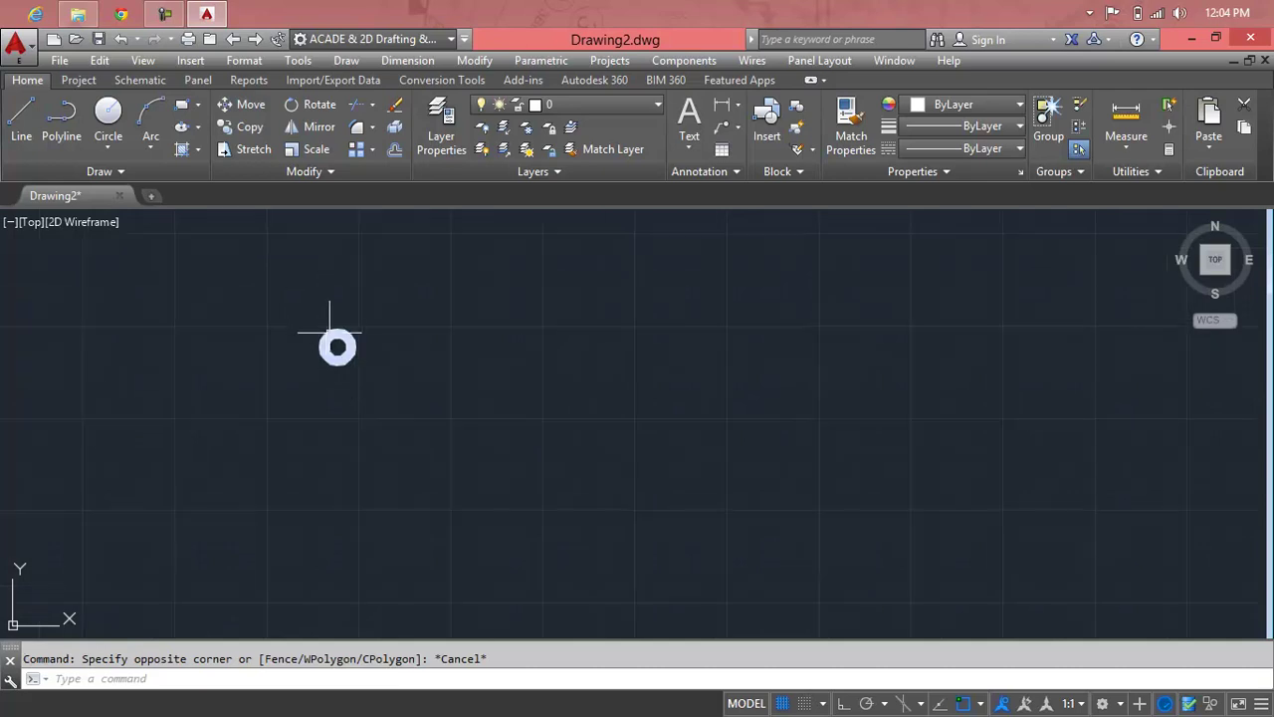
scroll(347, 364, up, 3)
scroll(341, 364, up, 2)
scroll(342, 365, down, 2)
click(346, 370)
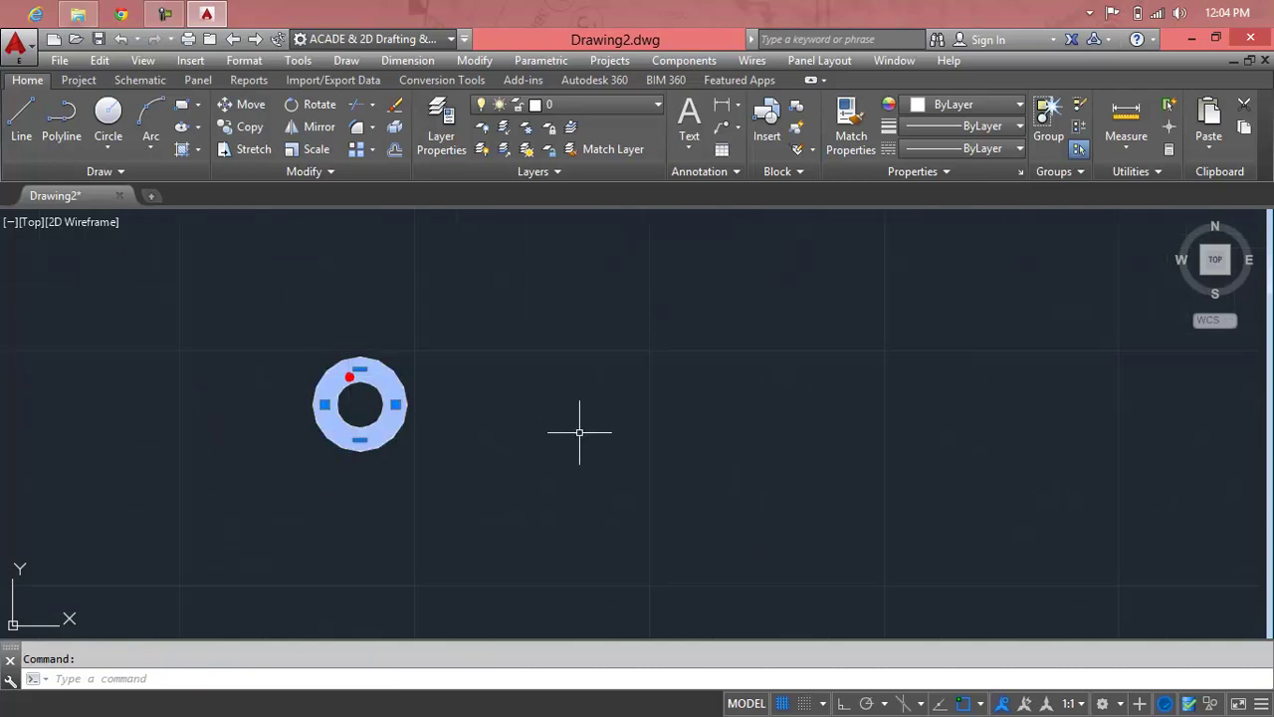
key(Delete)
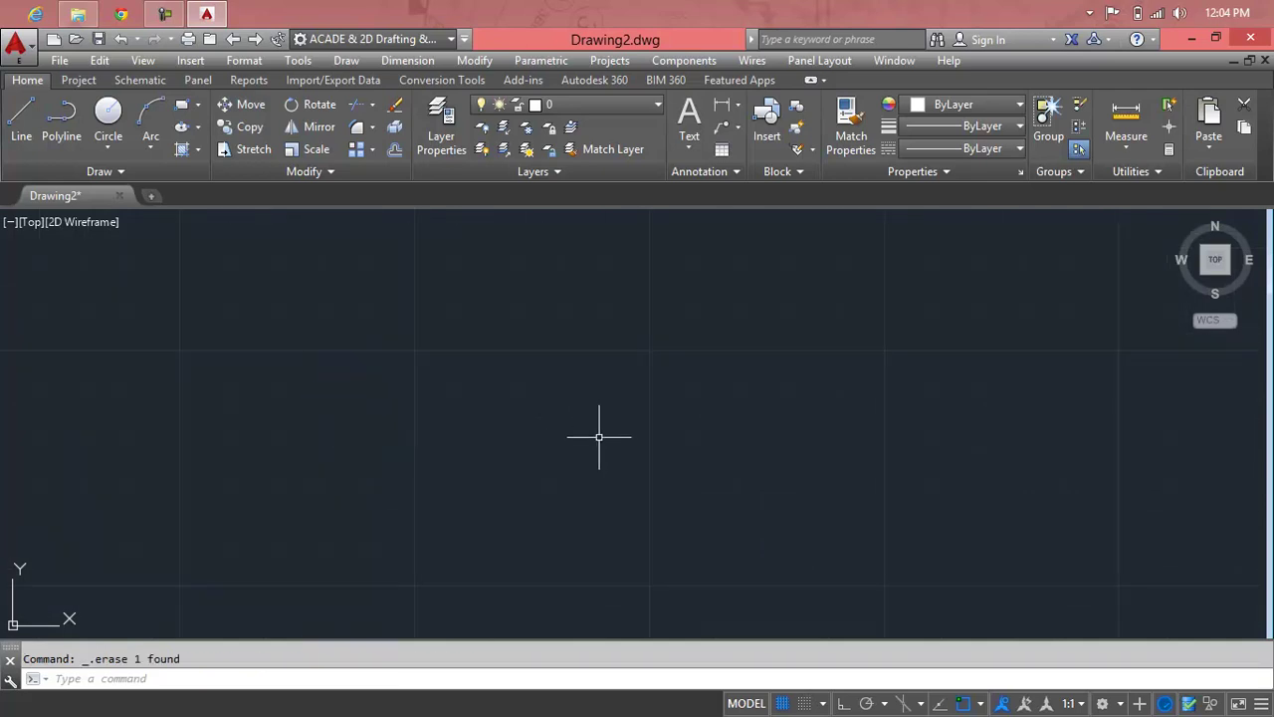
scroll(589, 435, down, 3)
Turn the drawing grid display off.
key(Escape)
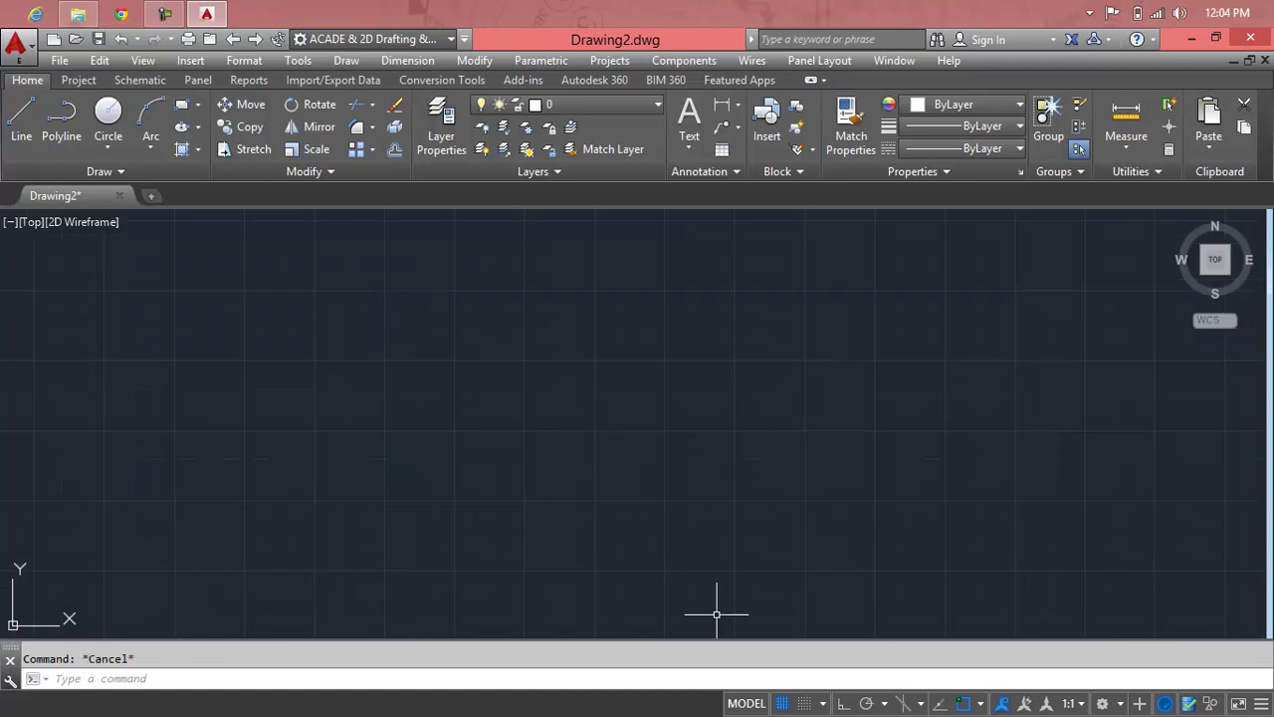
click(780, 705)
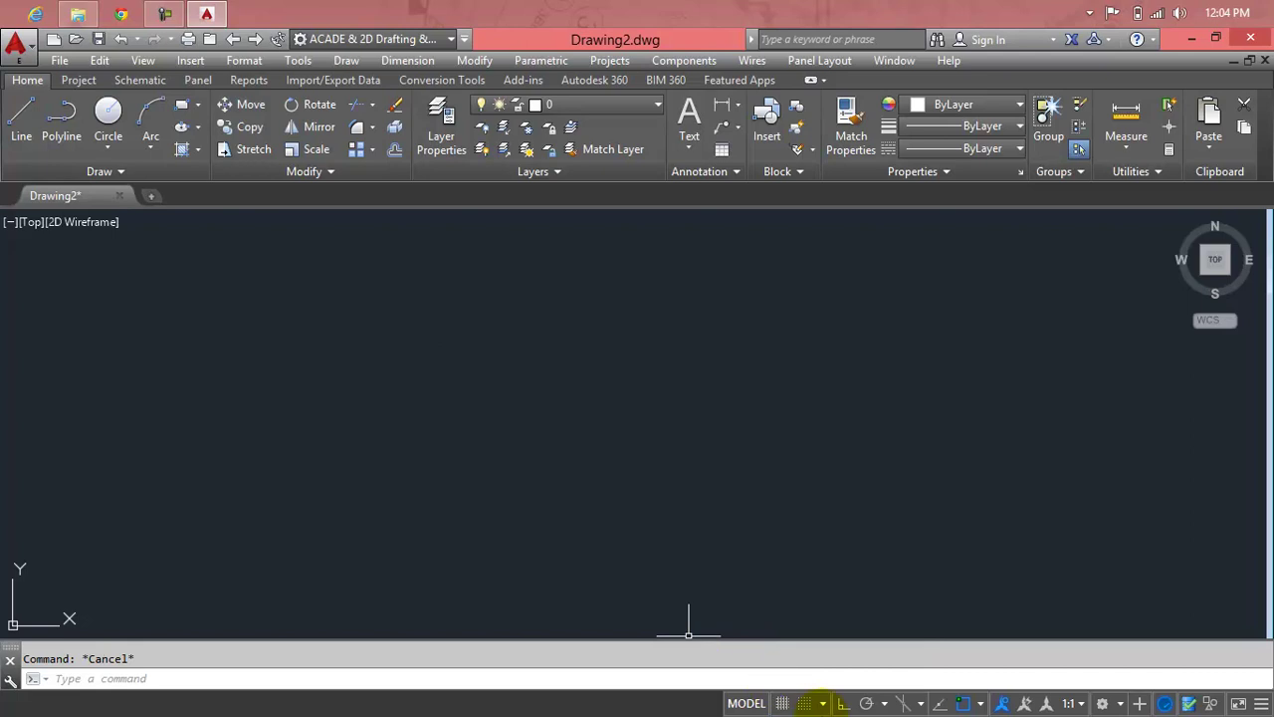
click(781, 702)
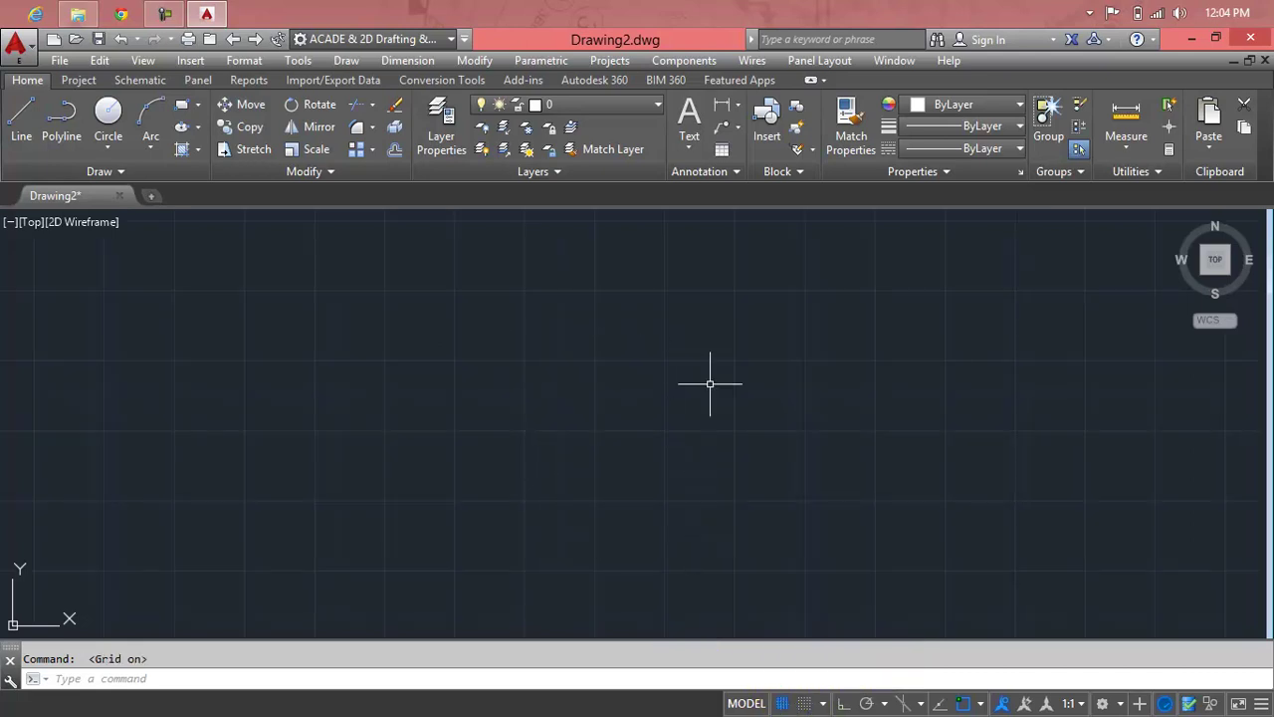
click(783, 702)
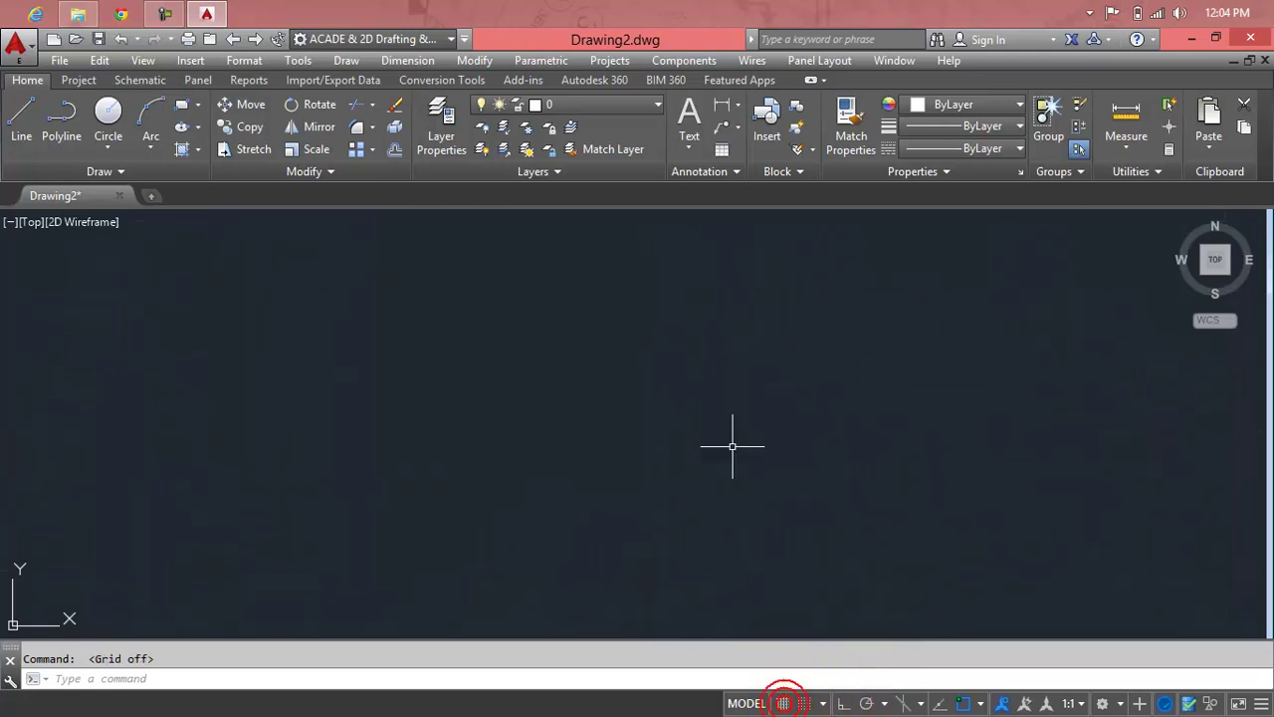
Start DONUT with a 2' inside and 6' outside diameter and place the first one on the left.
key(Escape)
text(D)
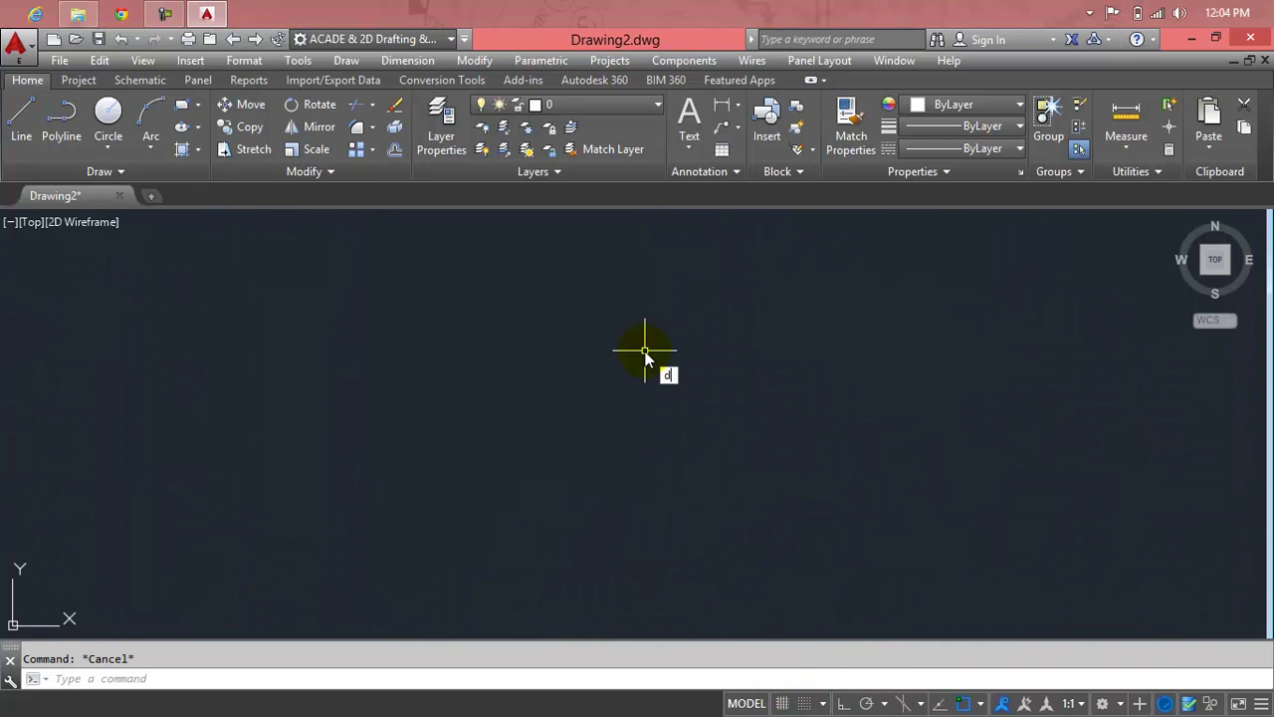
text(O)
key(Return)
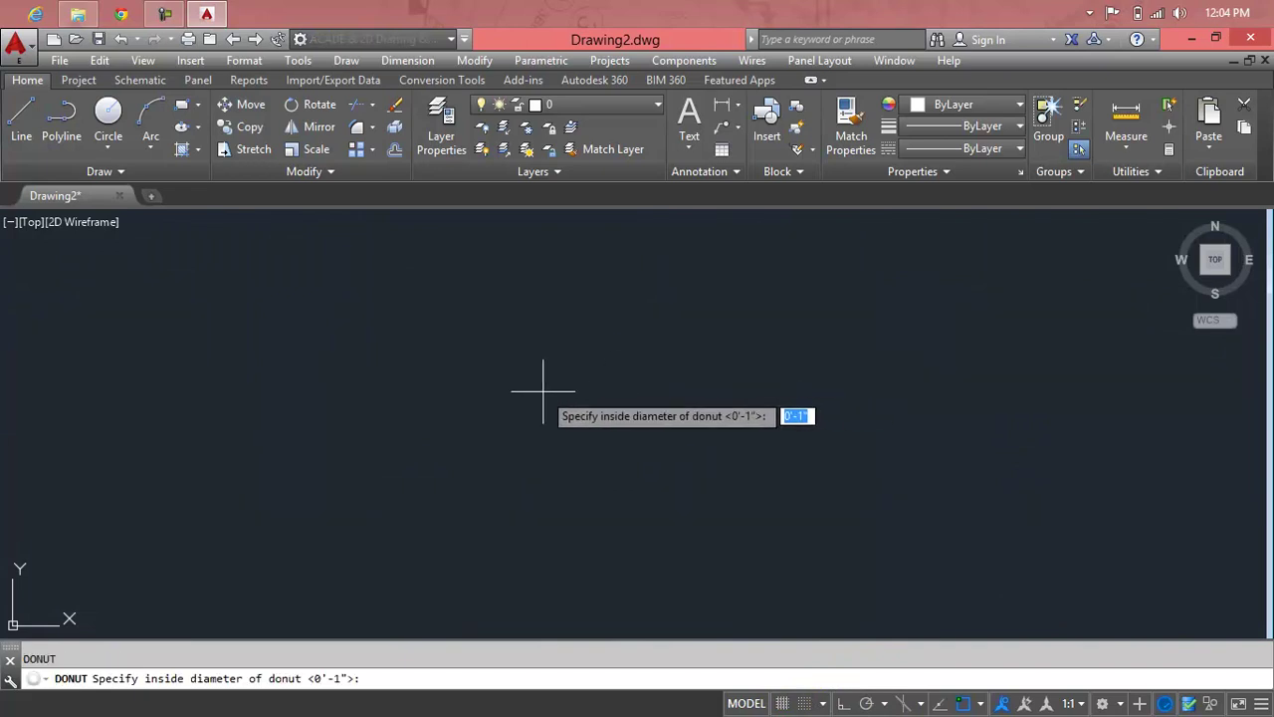
text(2)
key(Return)
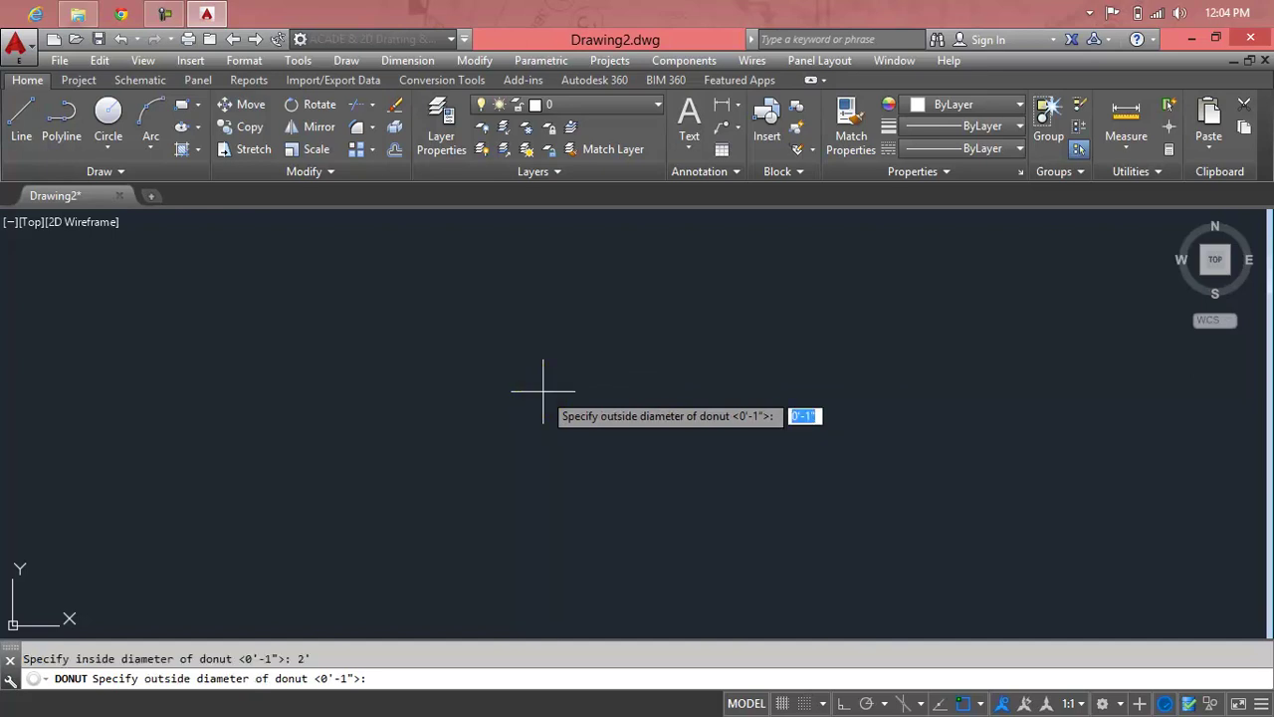
text(6')
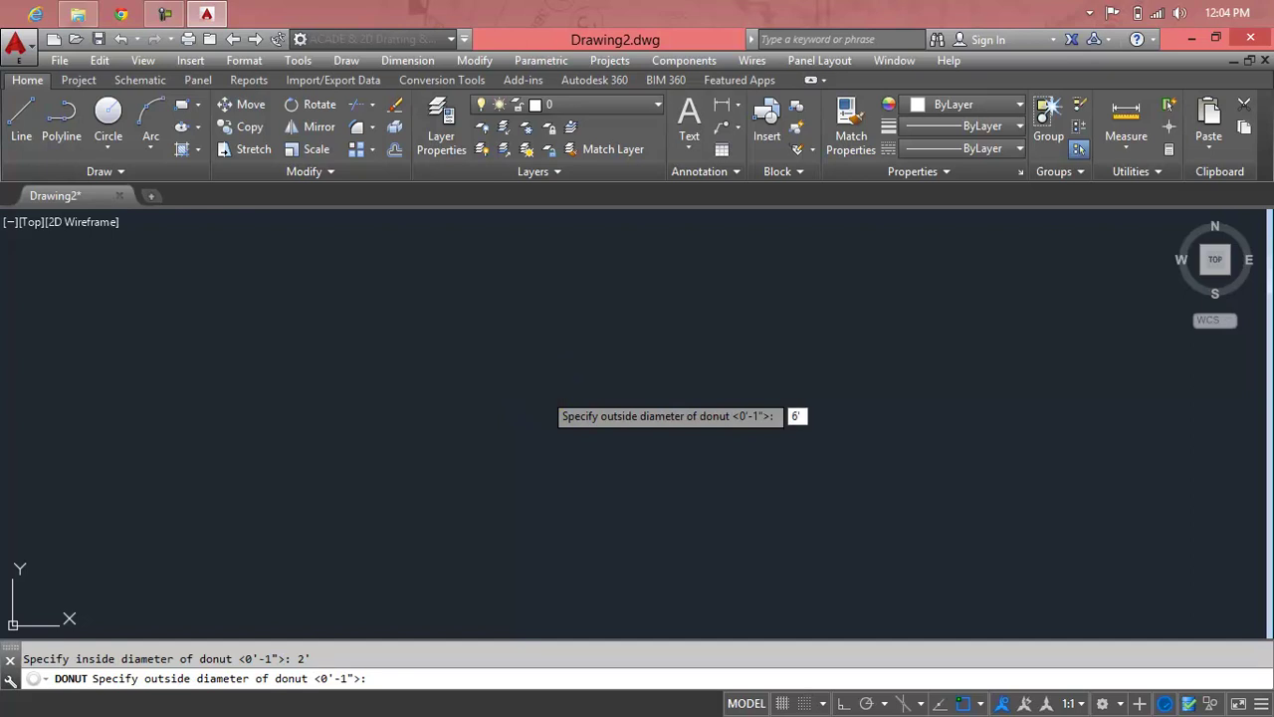
key(Return)
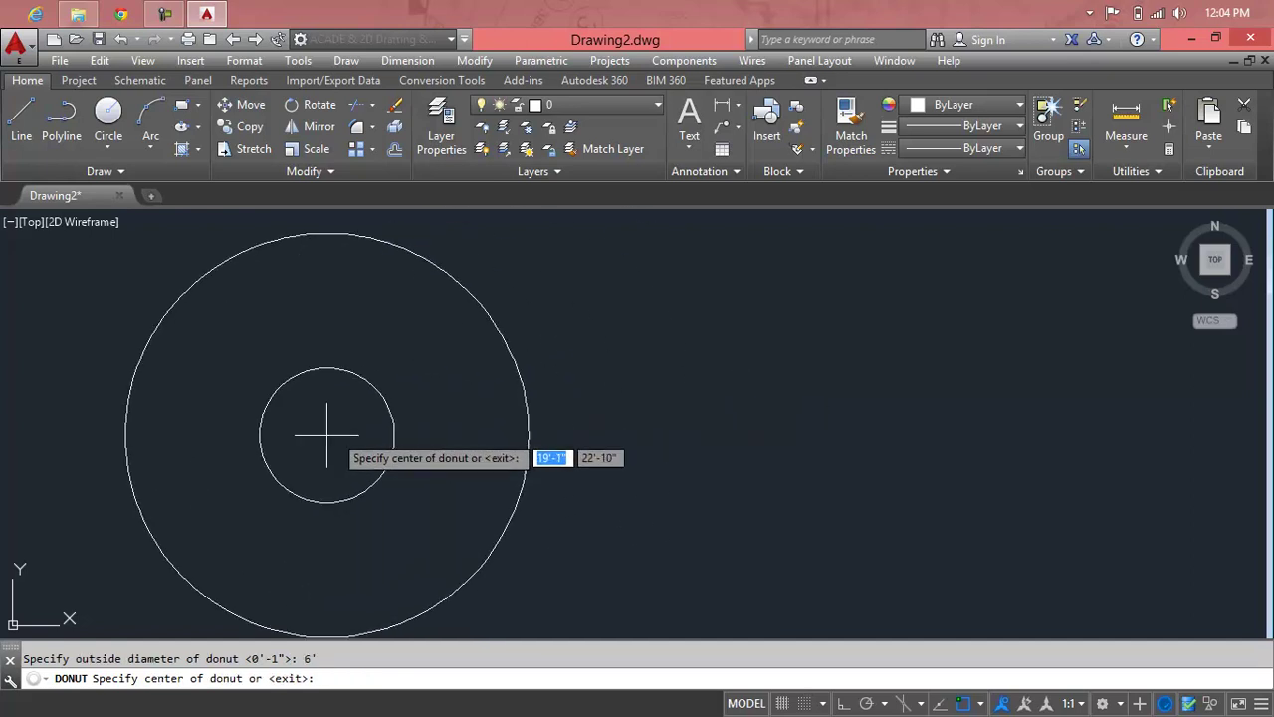
click(266, 417)
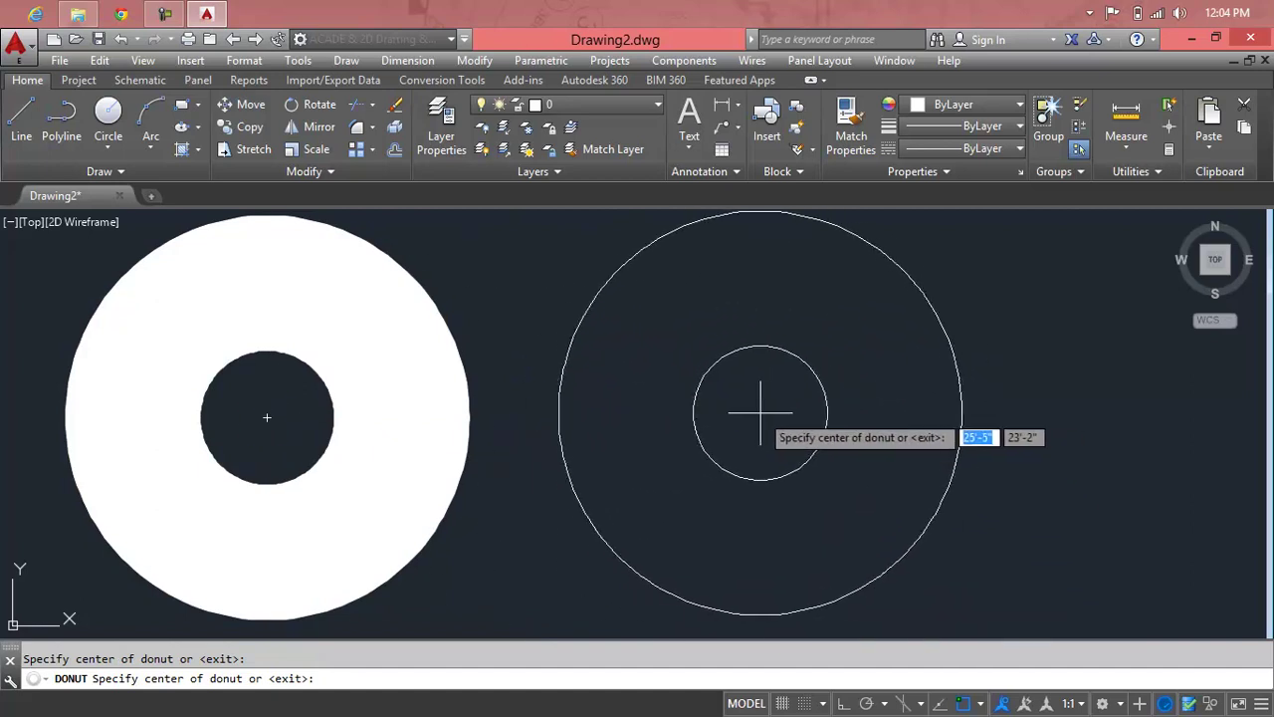
Place ten more filled donuts around the drawing, then end the command.
click(747, 419)
scroll(748, 430, down, 4)
scroll(750, 438, down, 5)
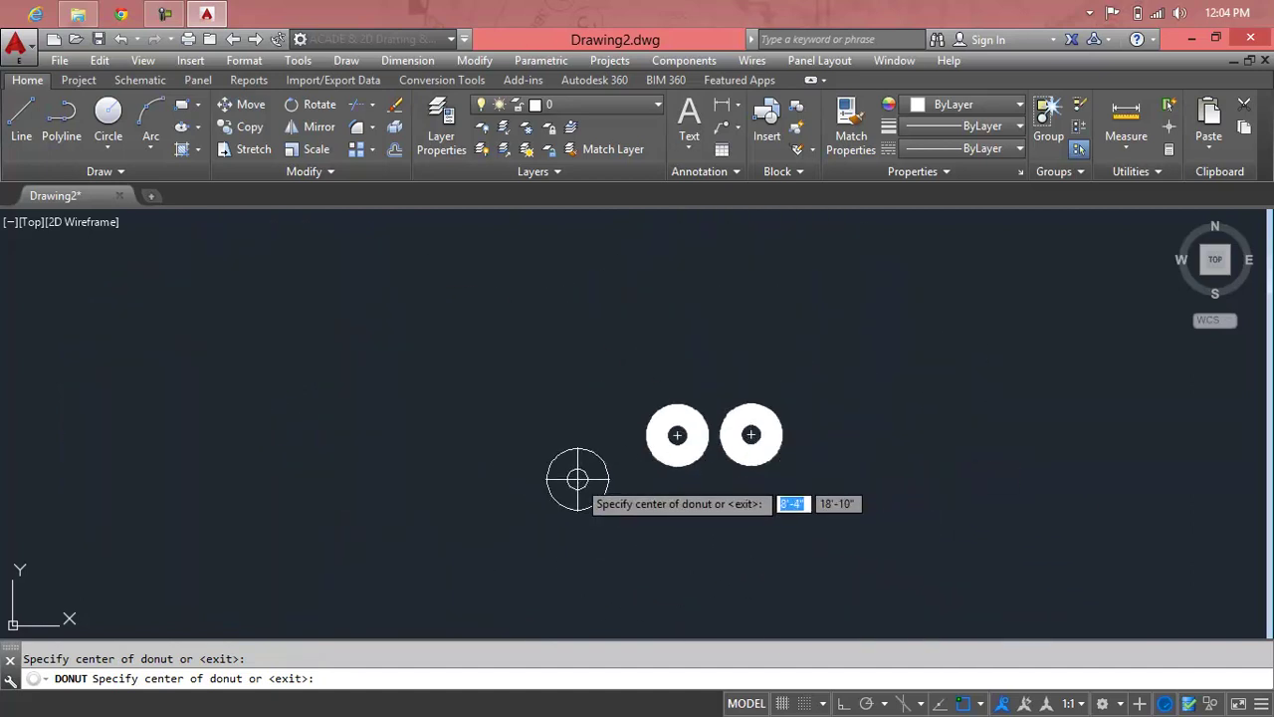
click(674, 367)
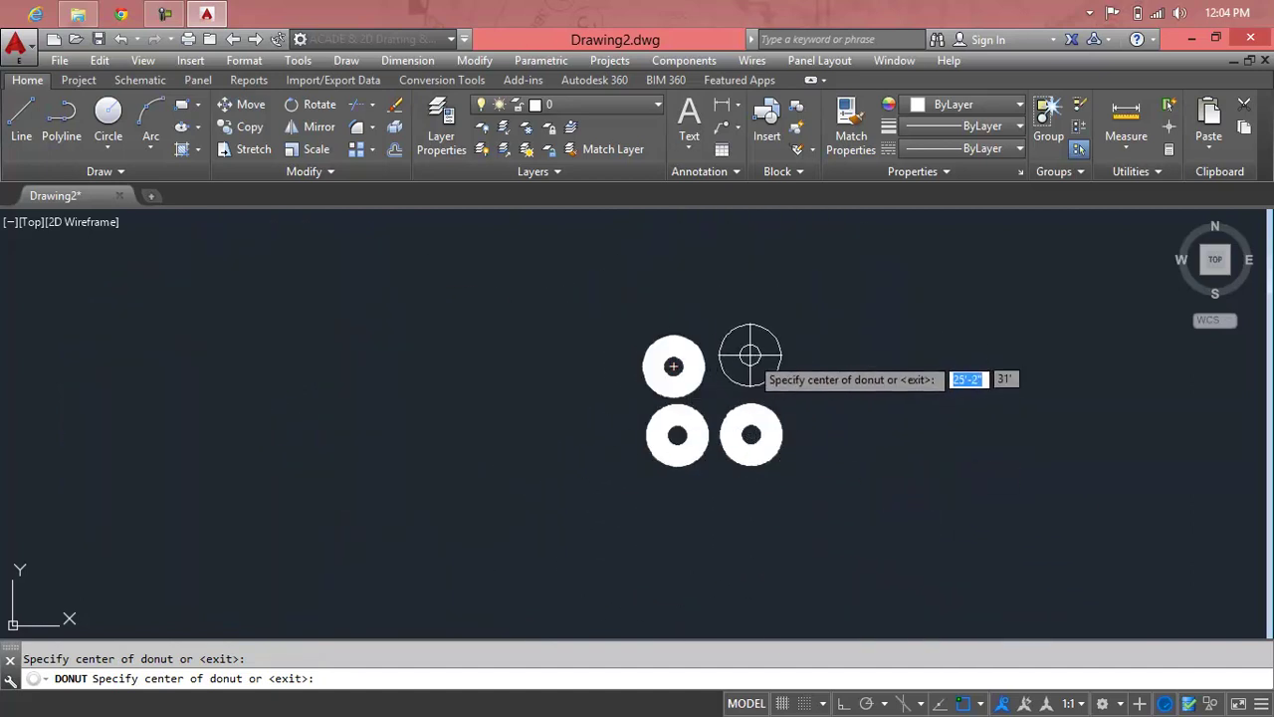
click(751, 359)
click(818, 399)
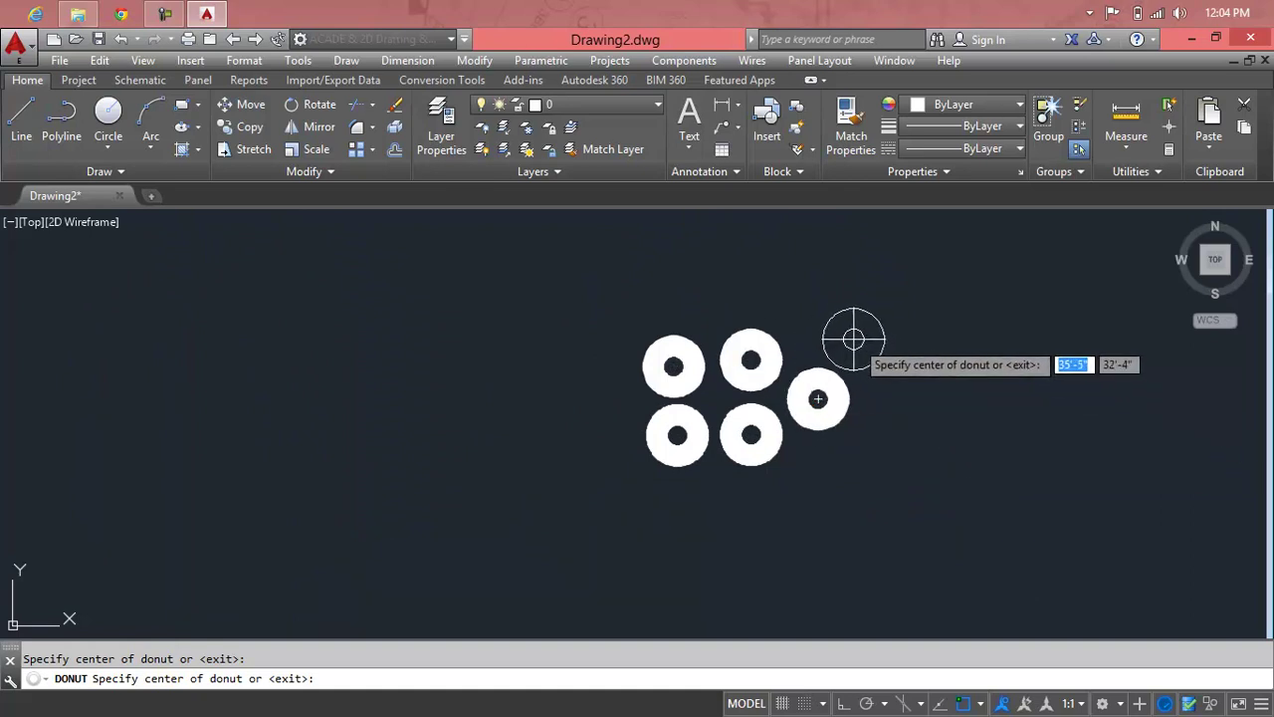
click(826, 319)
click(832, 482)
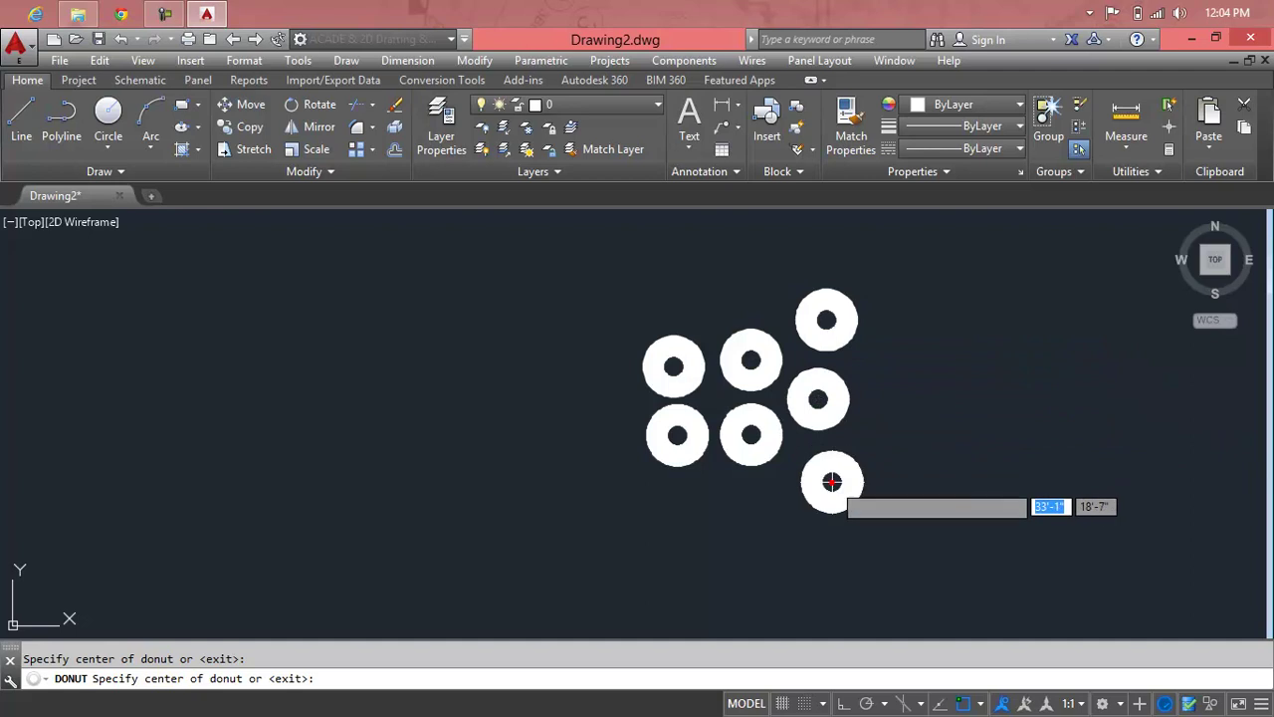
click(629, 513)
click(497, 427)
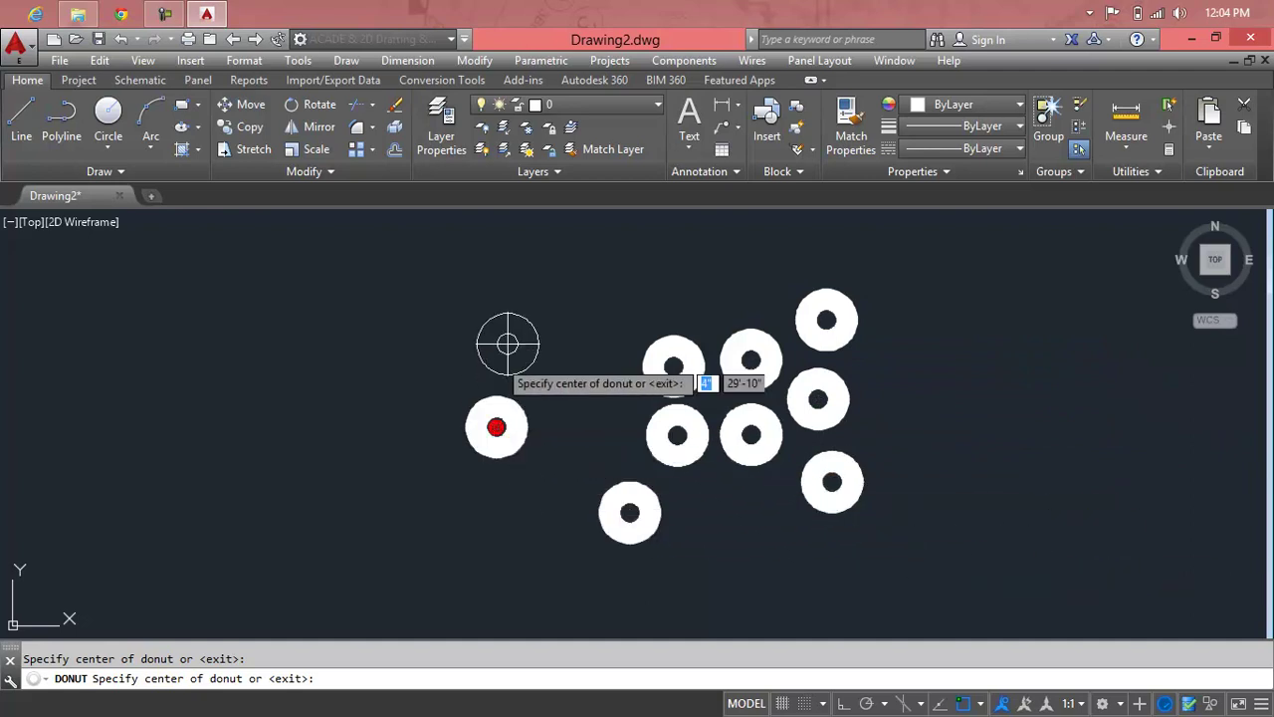
click(520, 329)
click(362, 386)
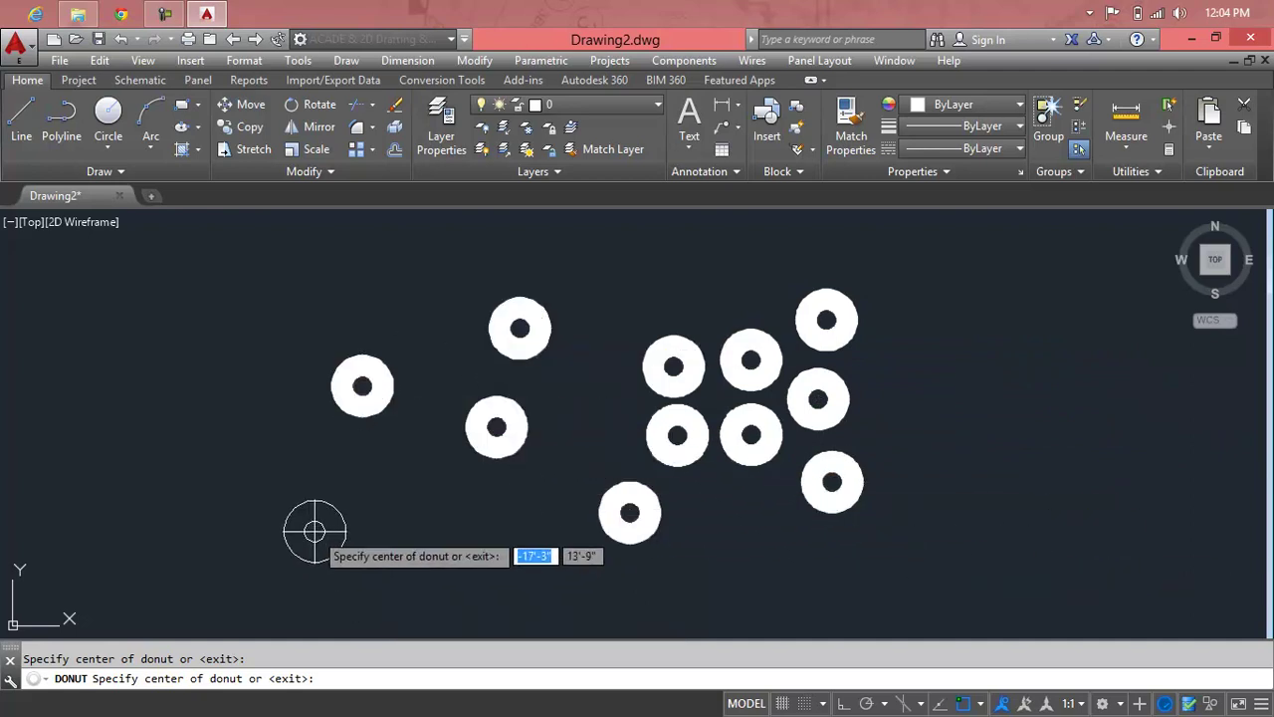
key(Escape)
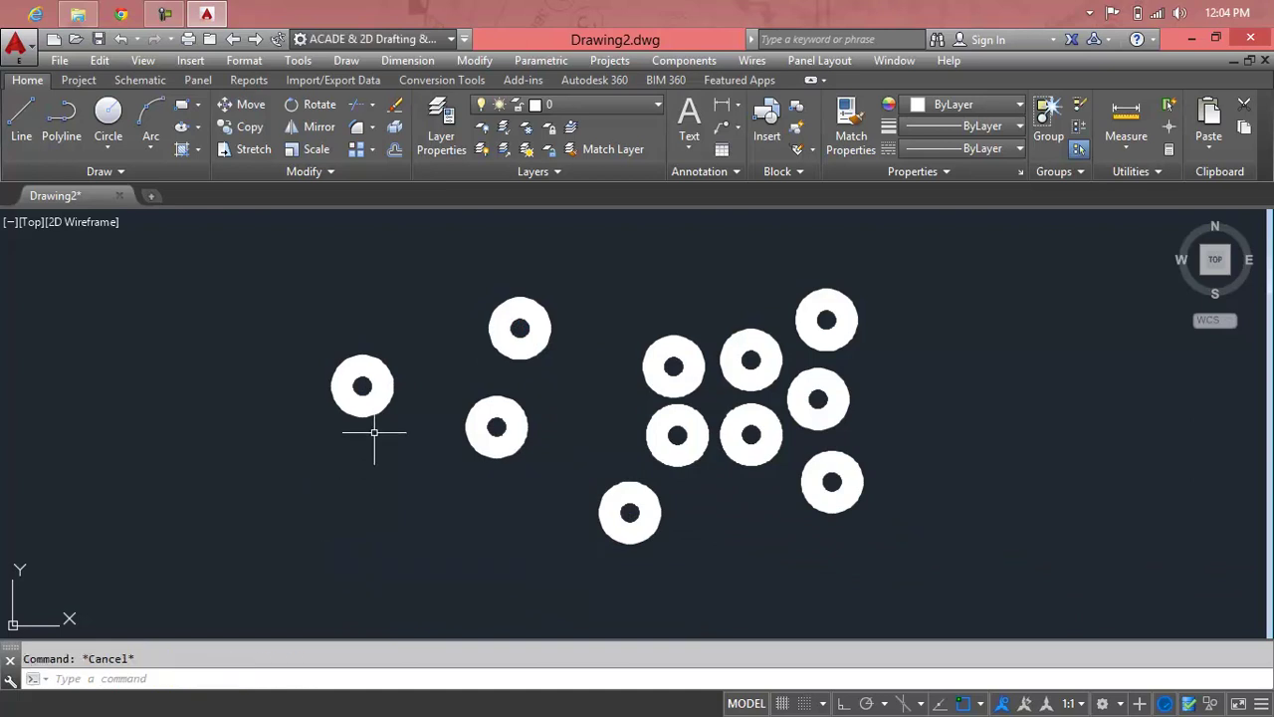
Zoom in on one filled donut, view its polyline editing options, and cancel without changes.
scroll(358, 378, up, 2)
scroll(379, 404, up, 5)
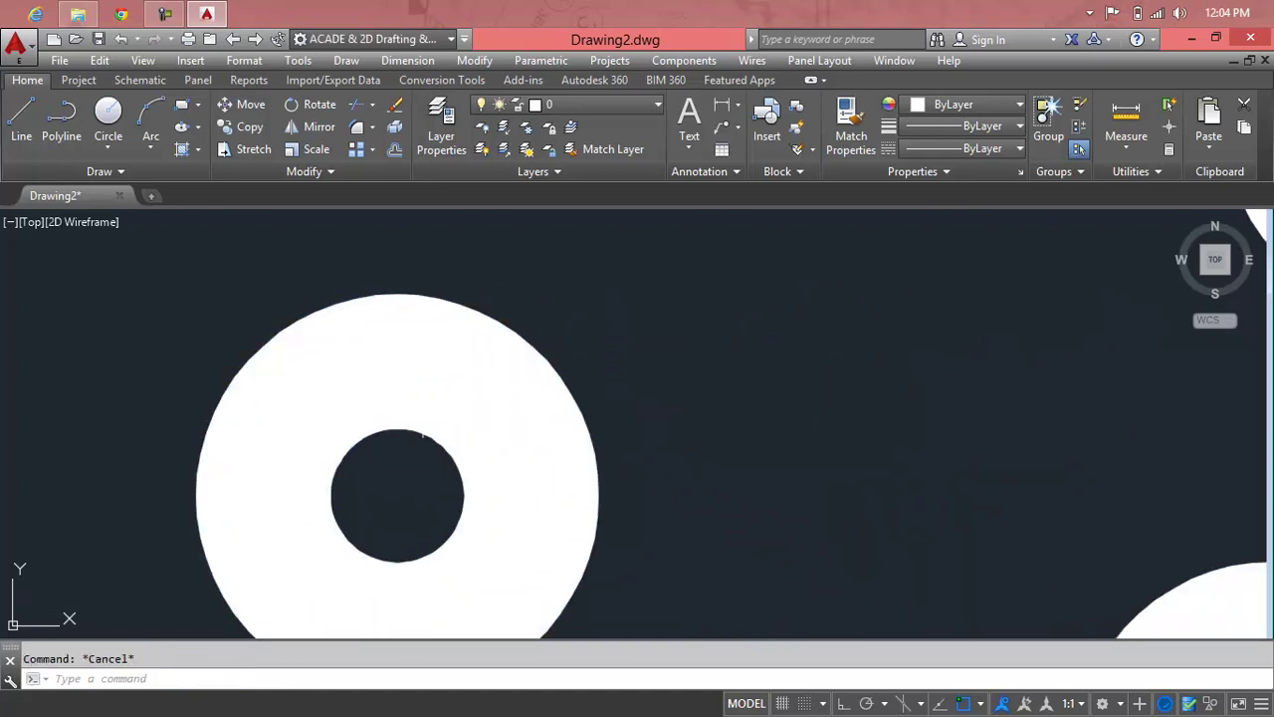
click(425, 389)
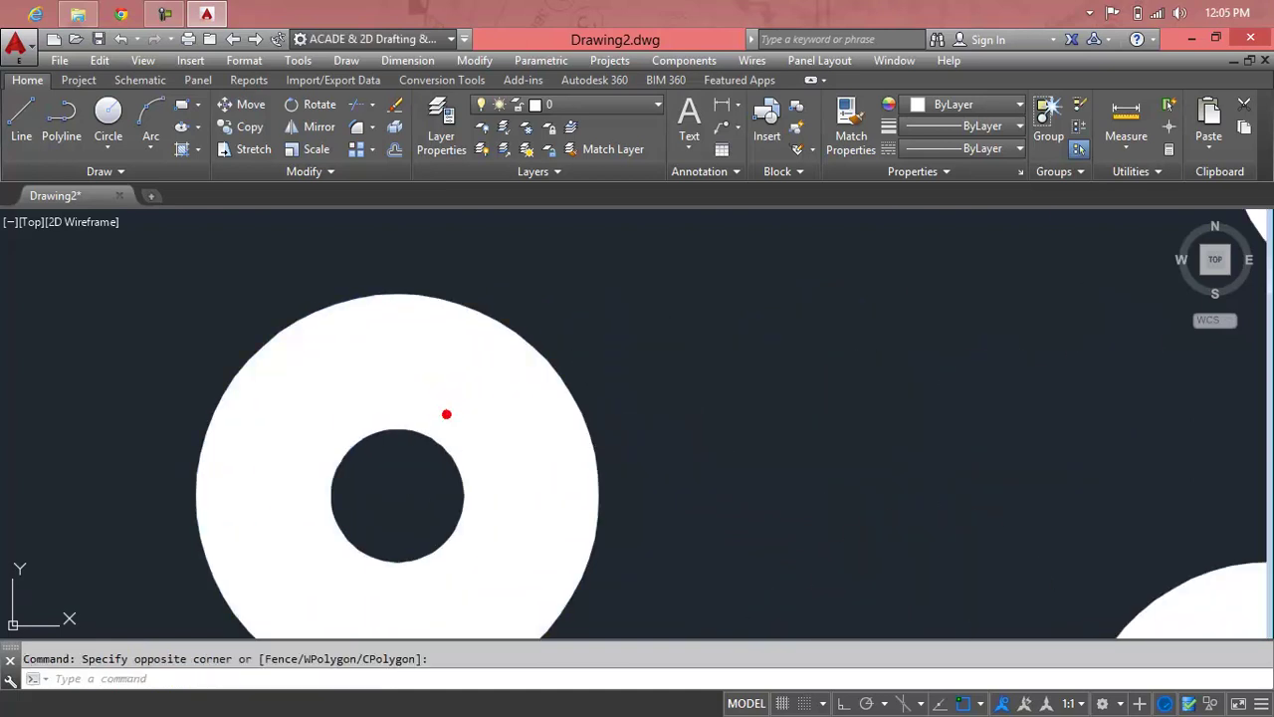
click(445, 383)
double_click(445, 382)
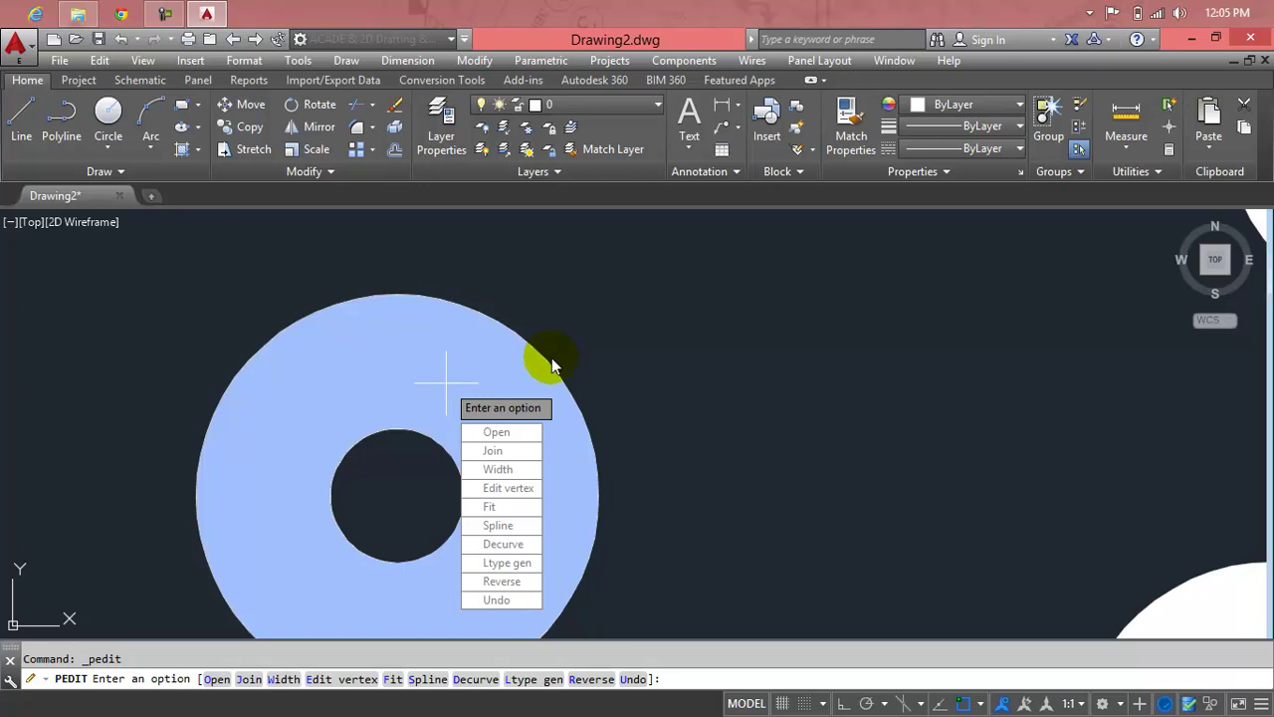
key(Escape)
click(434, 399)
key(Escape)
text(l)
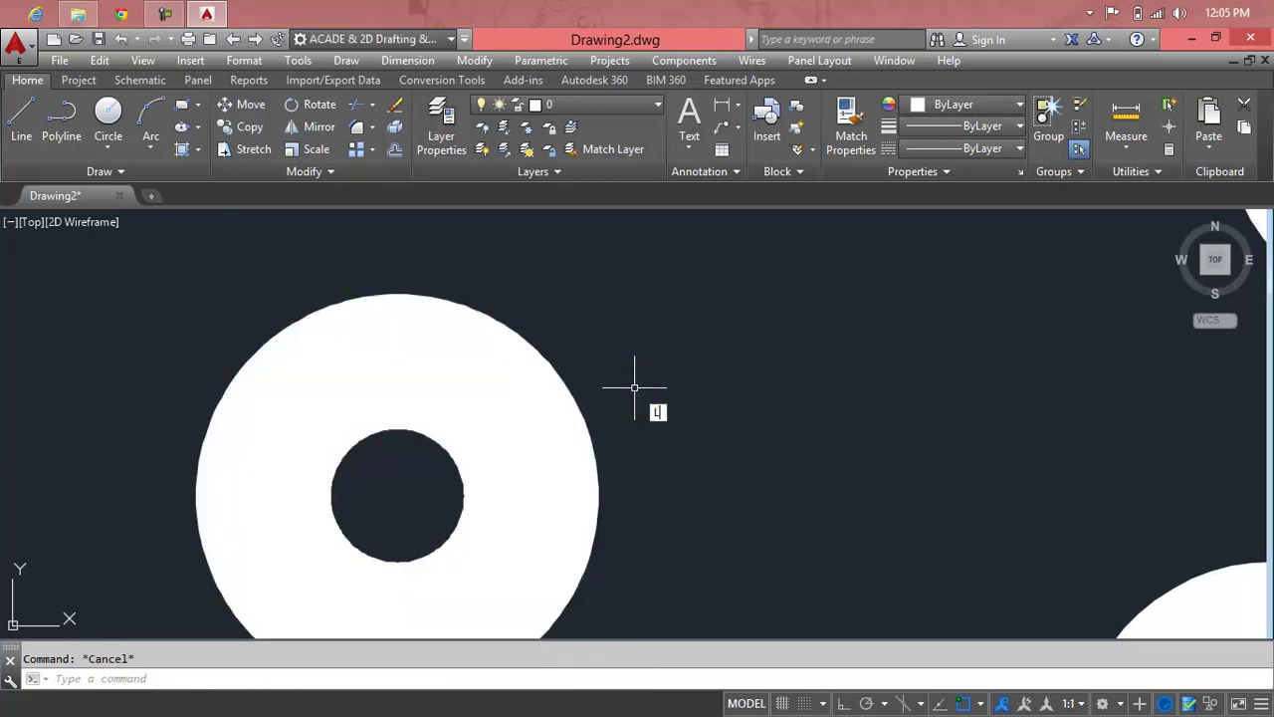
key(Return)
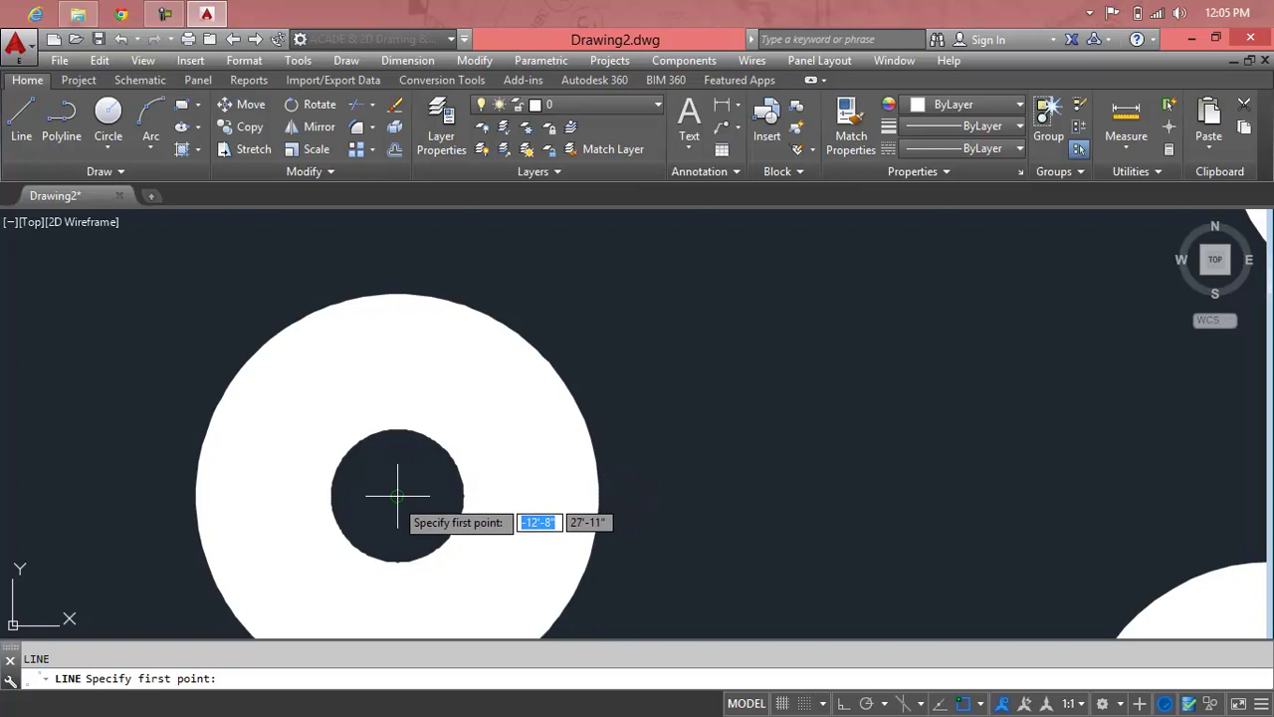
Draw a horizontal line right and a vertical line down from the donut's centre past its edge.
click(395, 498)
click(748, 498)
key(Return)
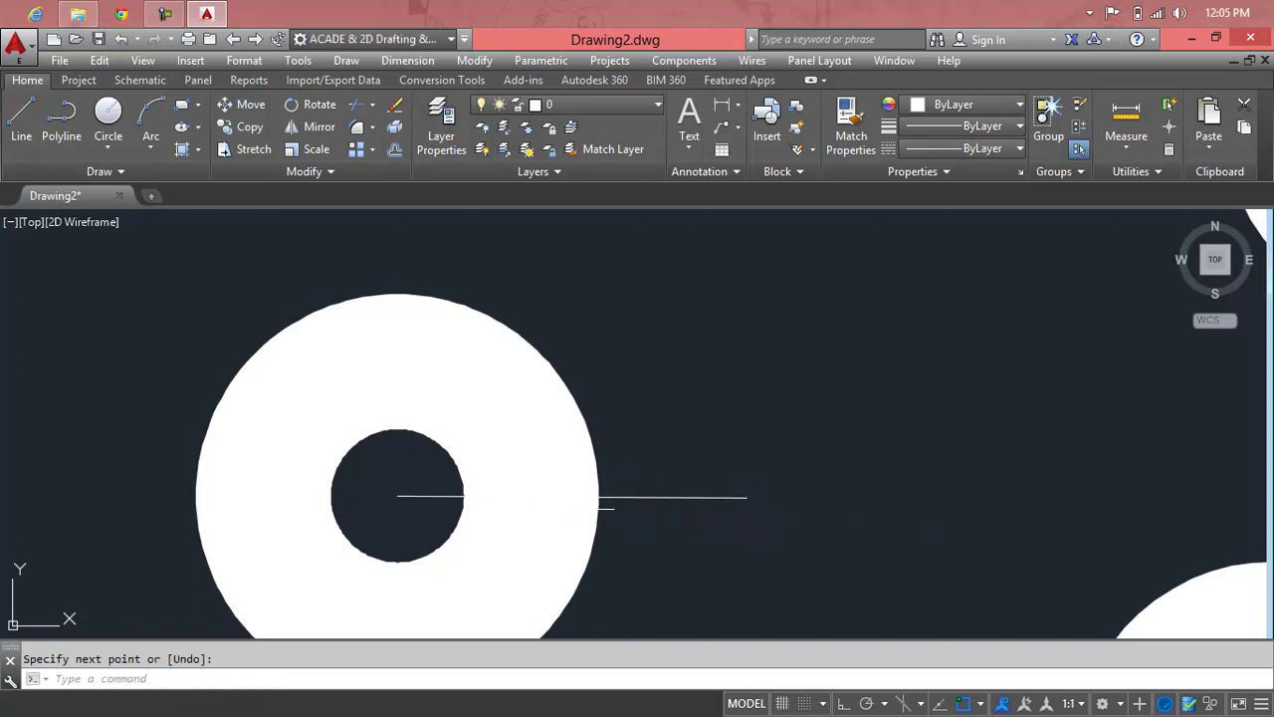
mouse_move(679, 372)
middle_down()
mouse_move(713, 308)
mouse_move(864, 157)
middle_up()
key(Return)
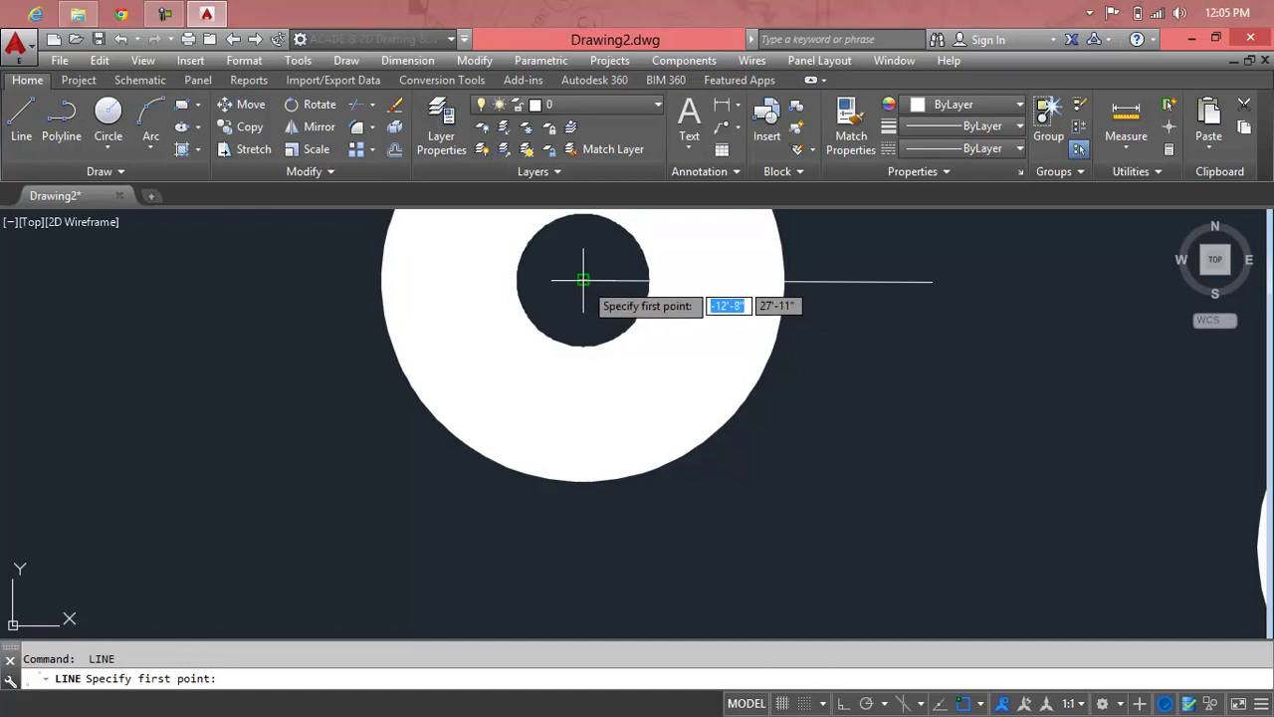
click(583, 280)
click(583, 567)
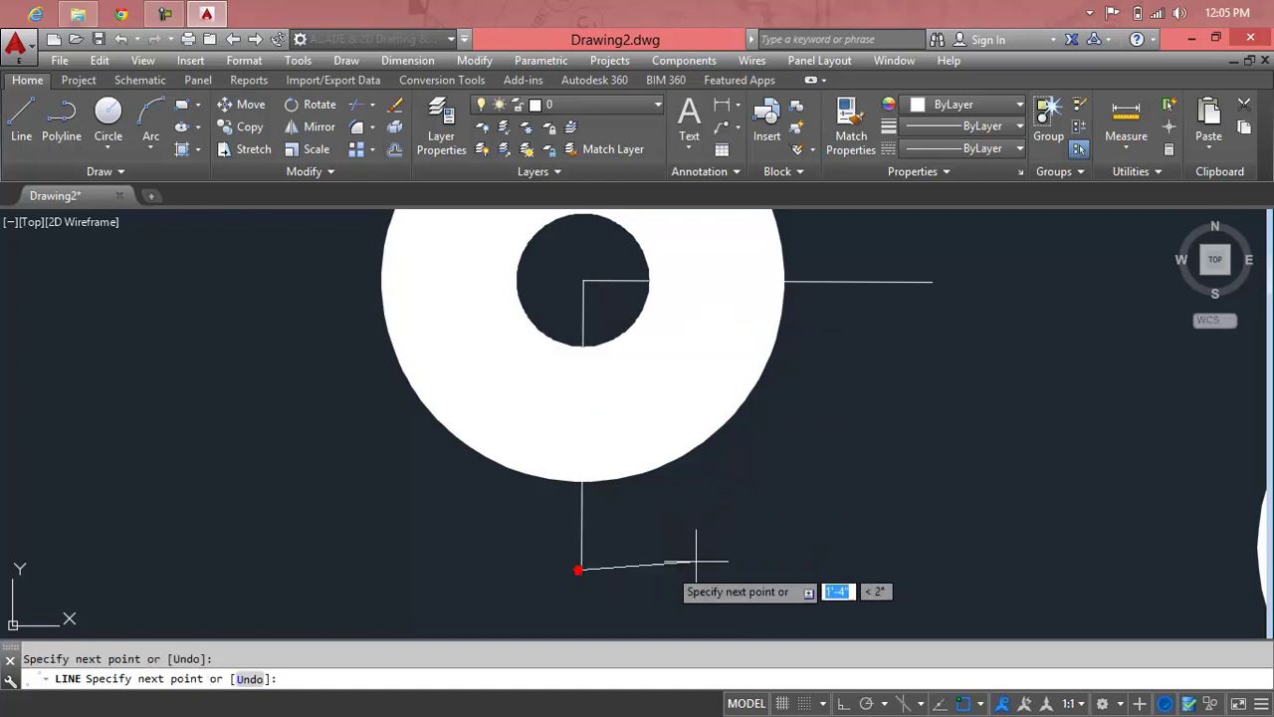
key(Return)
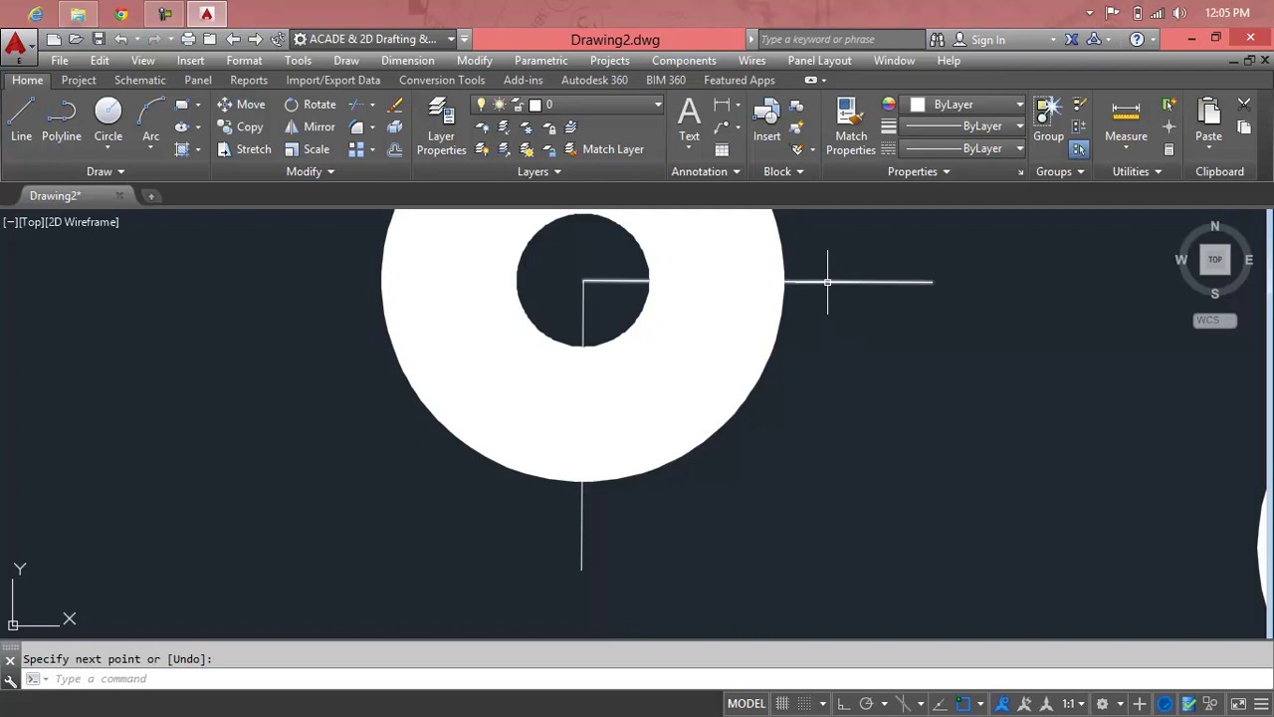
key(Escape)
click(825, 282)
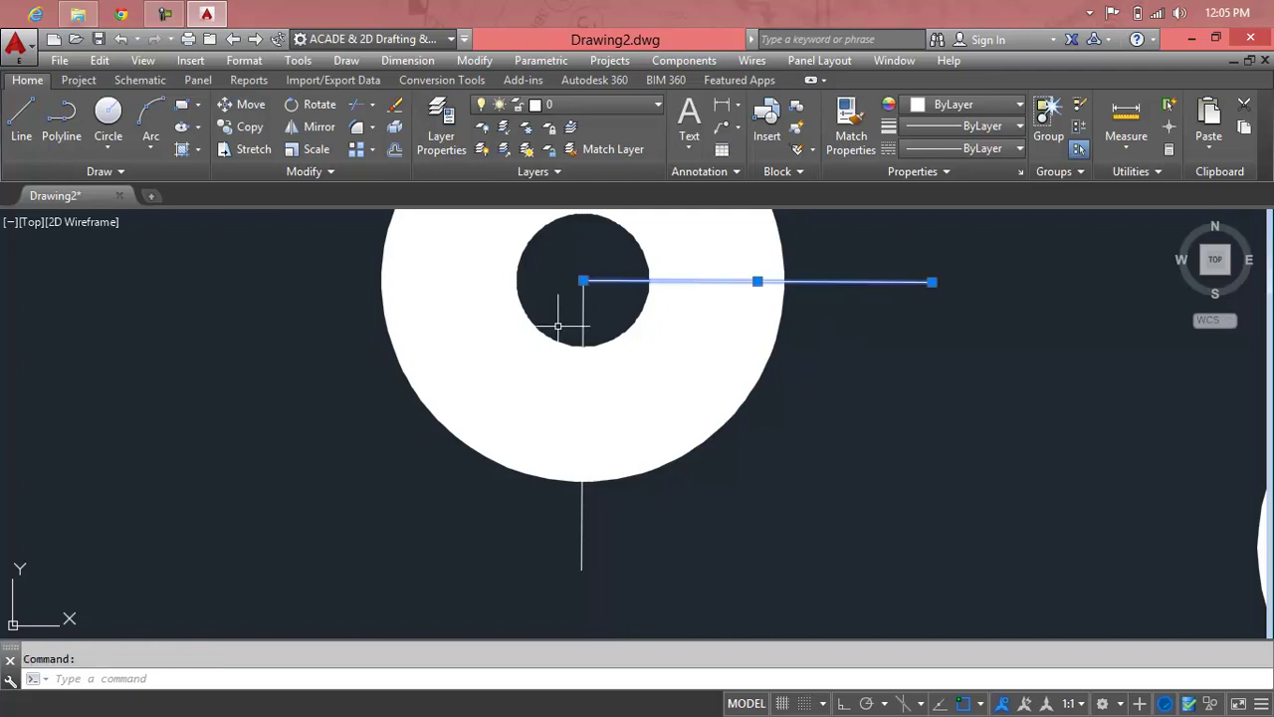
key(Escape)
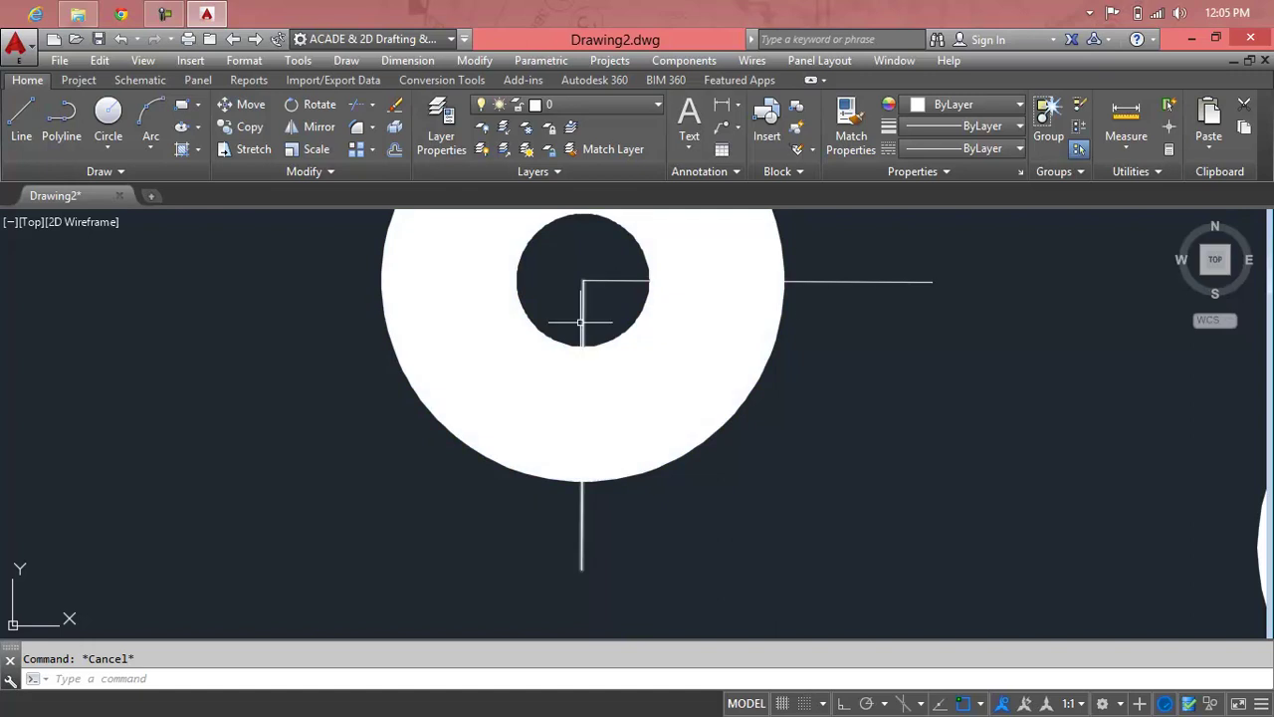
Erase the horizontal and vertical lines from the donut.
click(886, 282)
key(Delete)
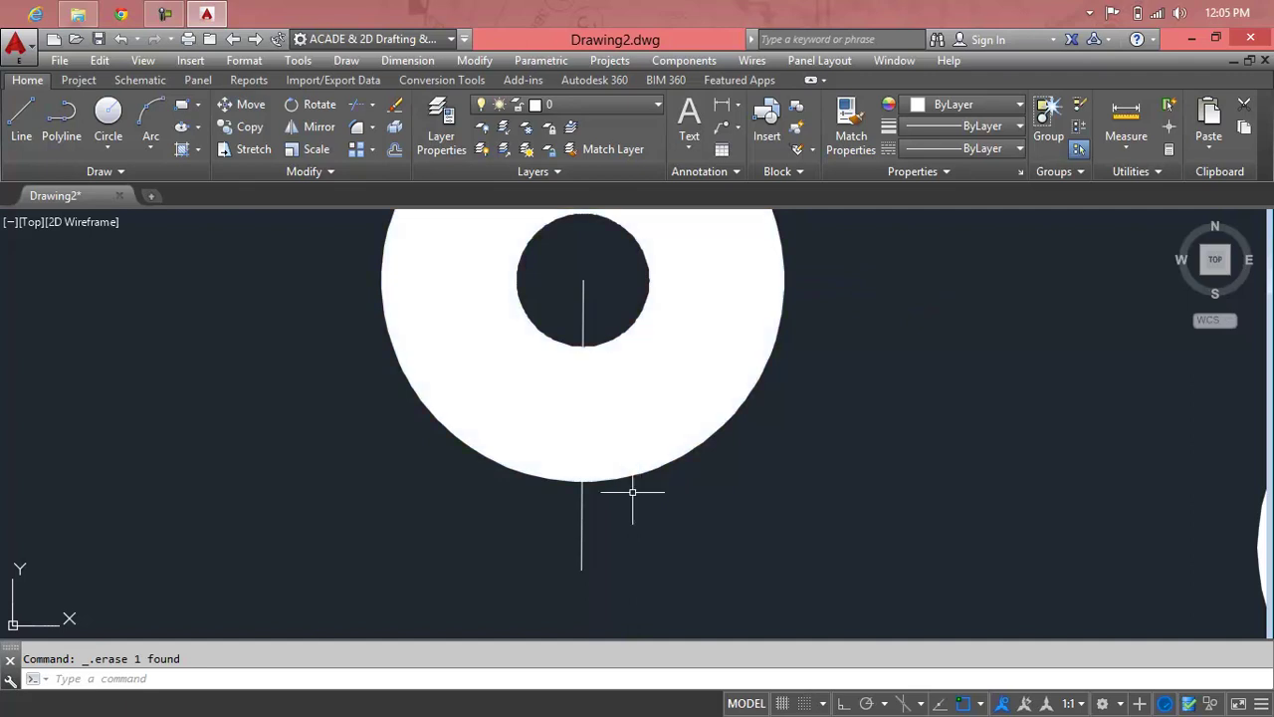
click(583, 528)
key(Delete)
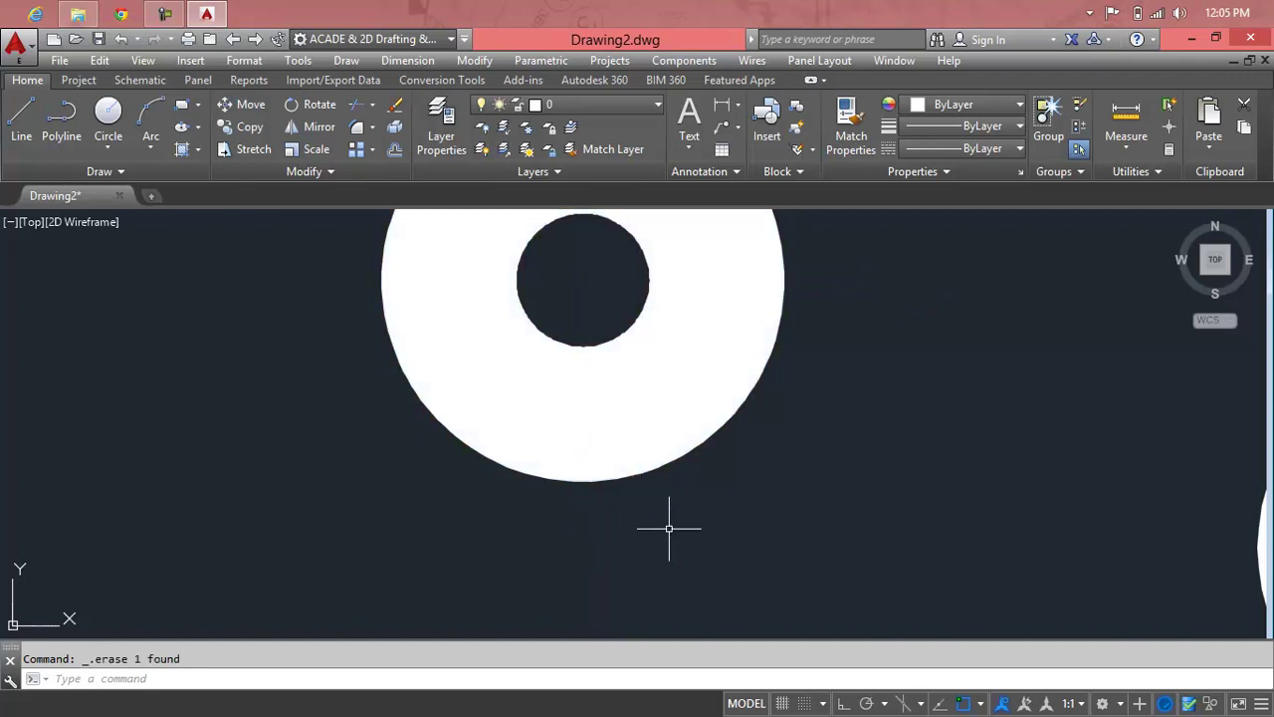
scroll(679, 521, down, 2)
middle_drag(678, 521, 439, 540)
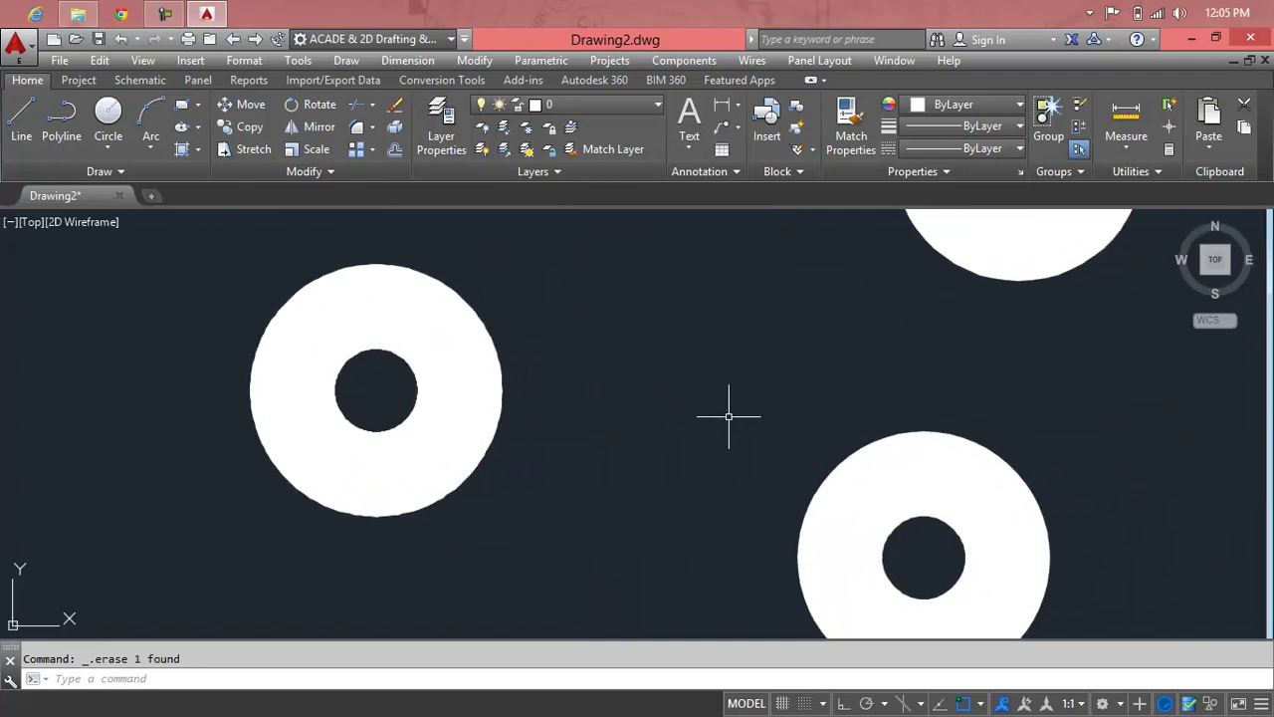
Set FILL mode to OFF.
text(Fill)
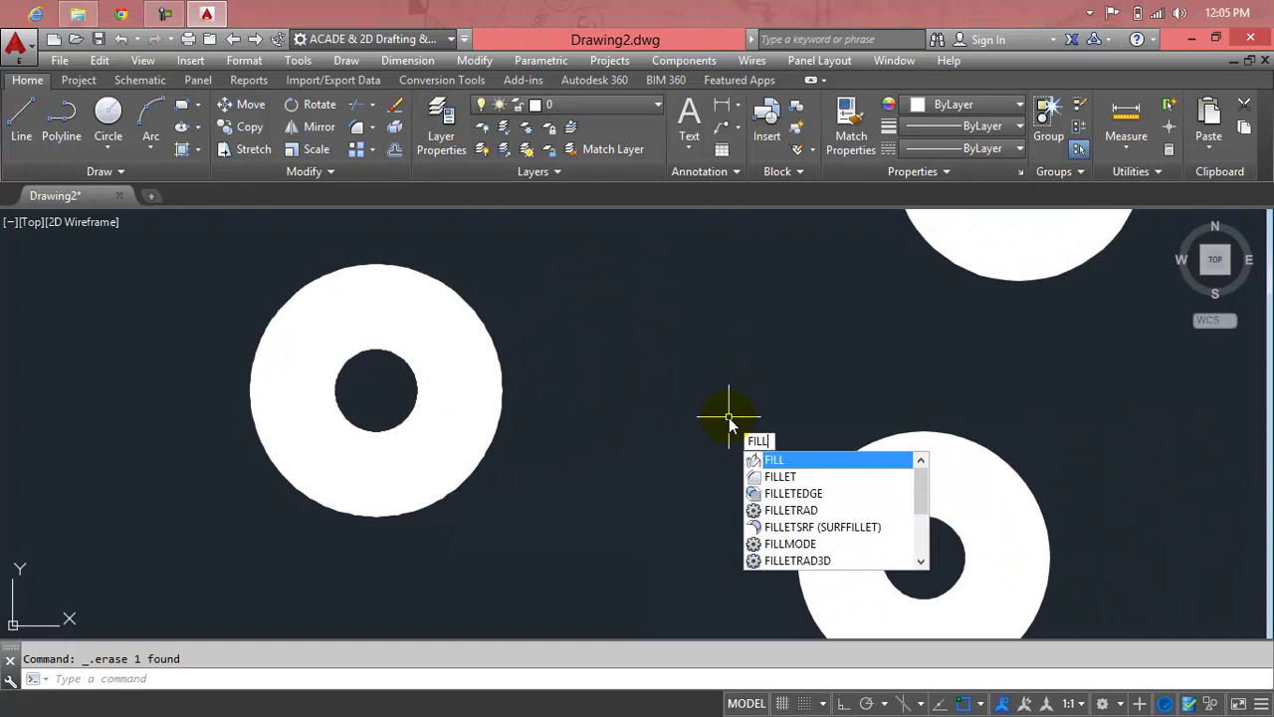
key(Return)
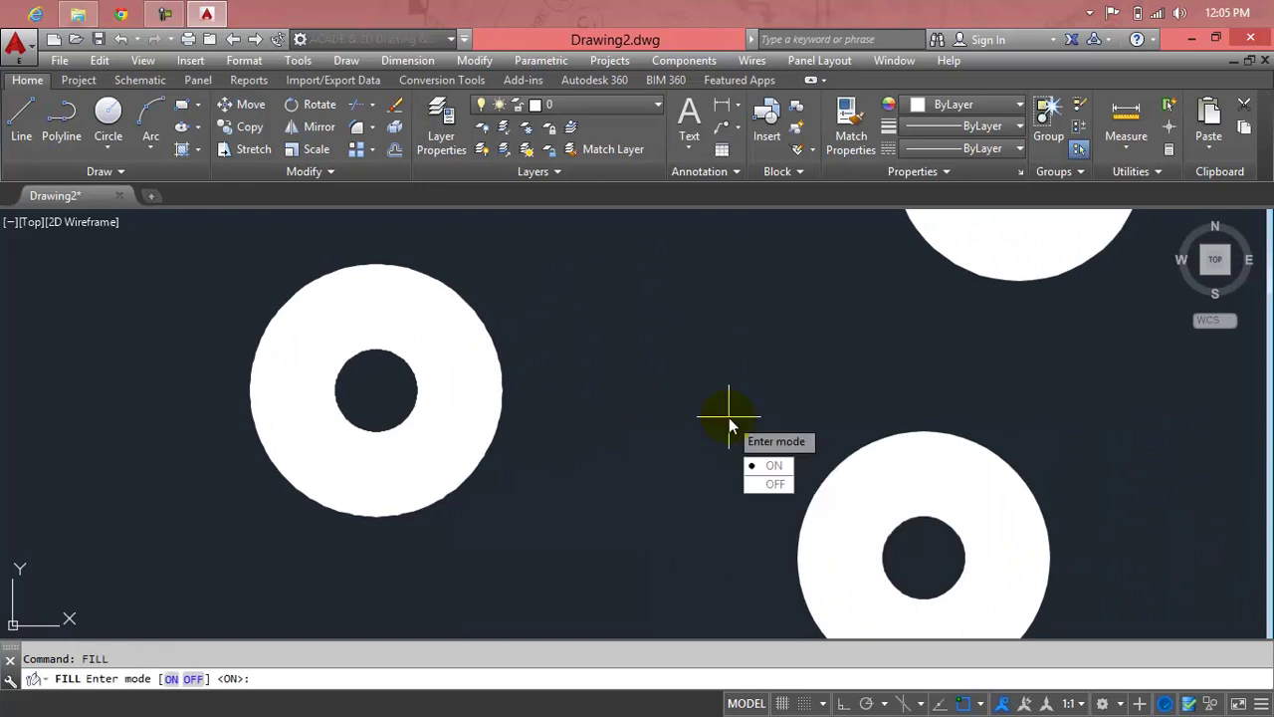
click(764, 487)
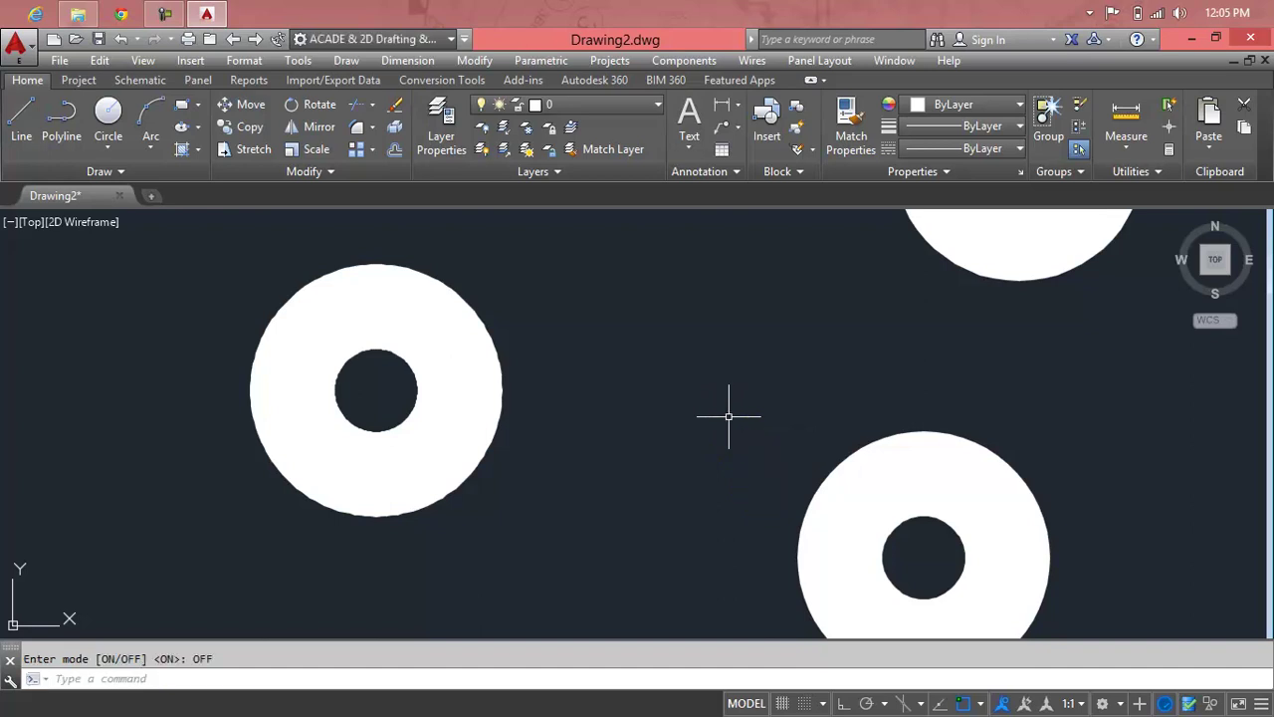
Place seven unfilled spoked donuts across the drawing using the default diameters.
text(D)
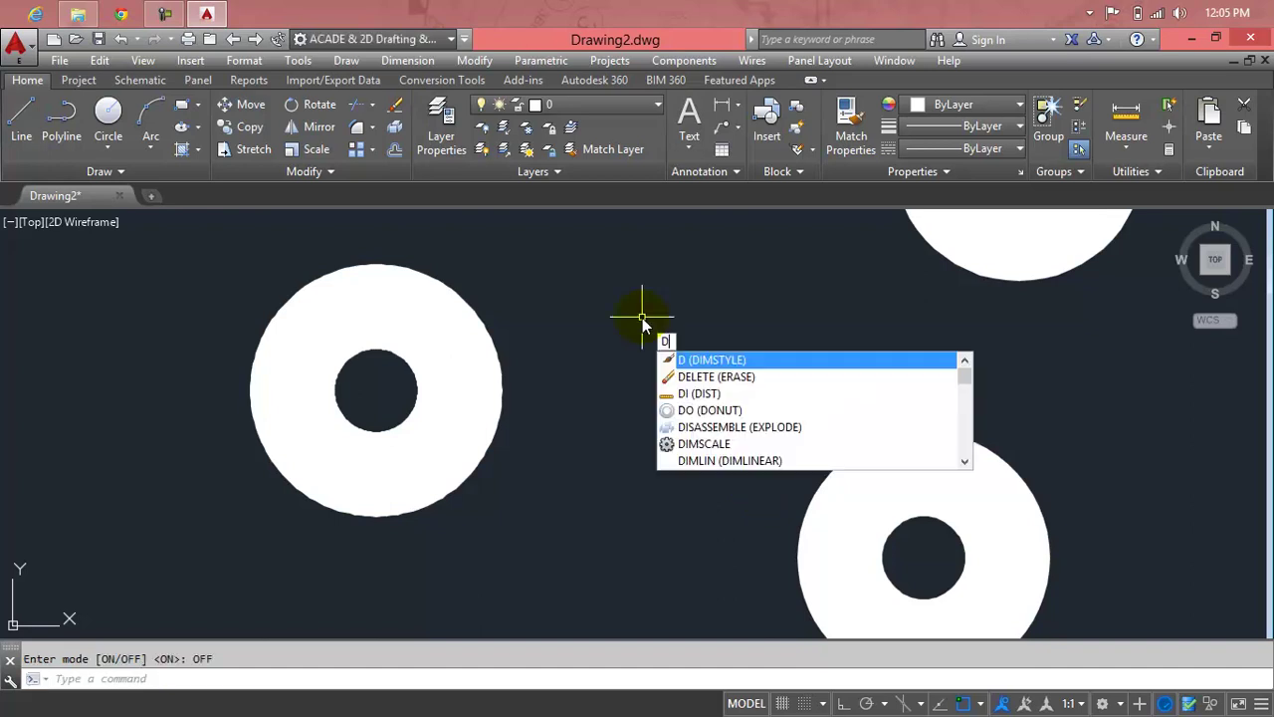
text(O)
key(Return)
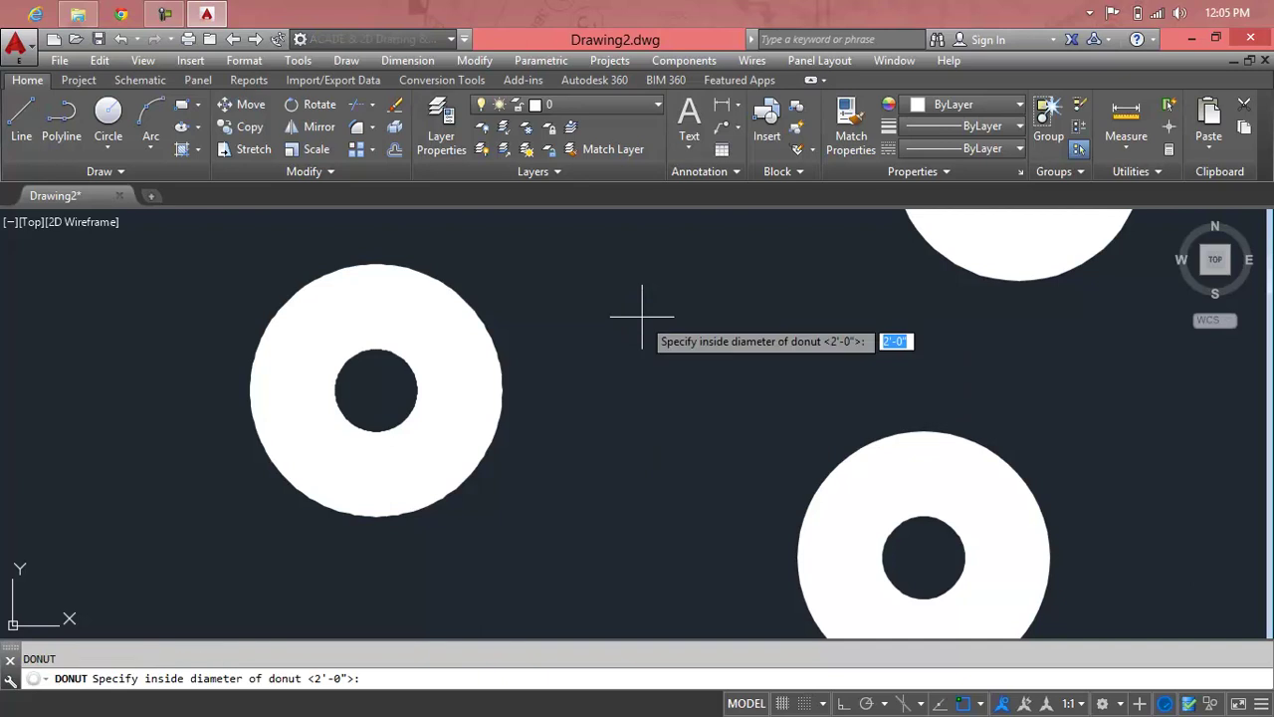
key(Return)
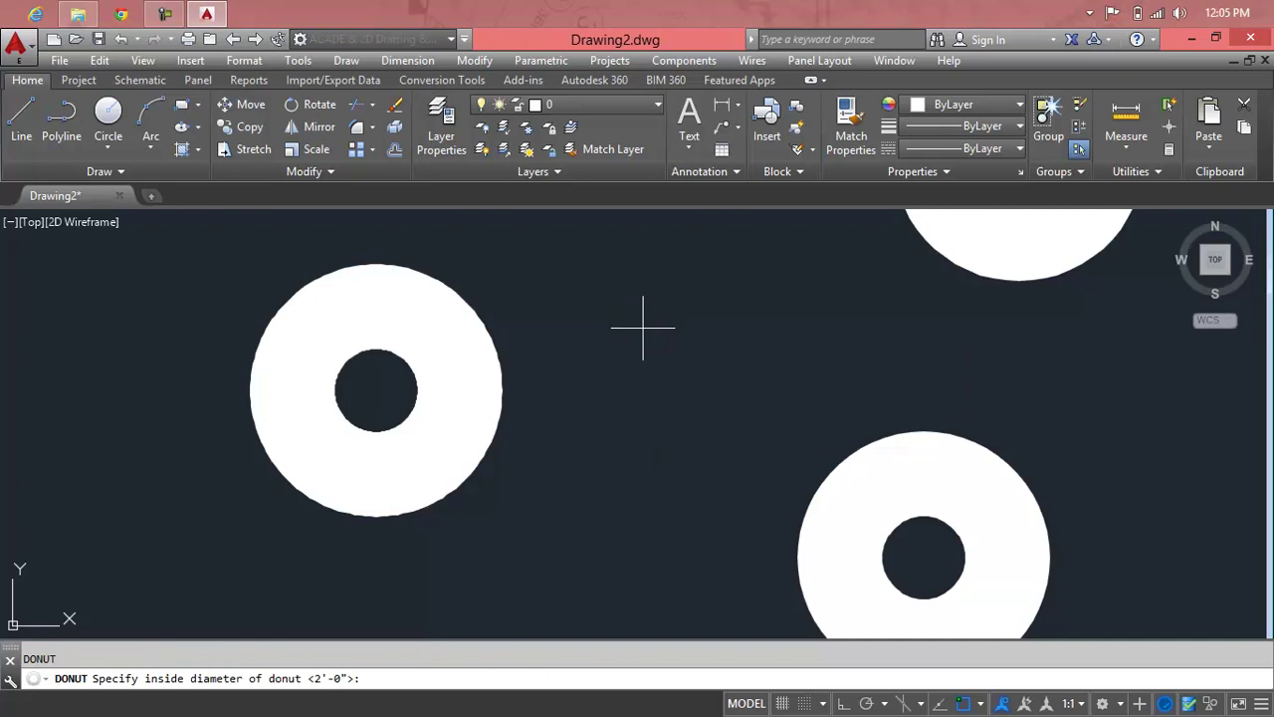
key(Return)
click(642, 329)
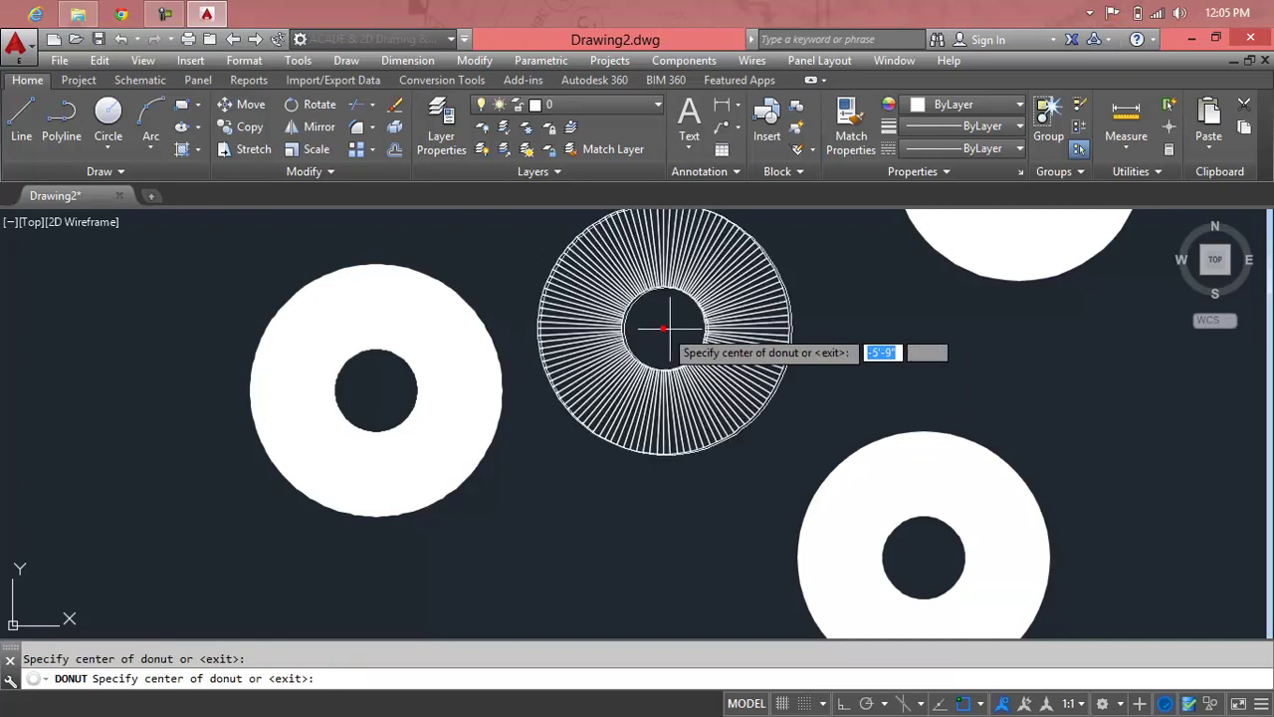
scroll(811, 332, down, 4)
click(713, 443)
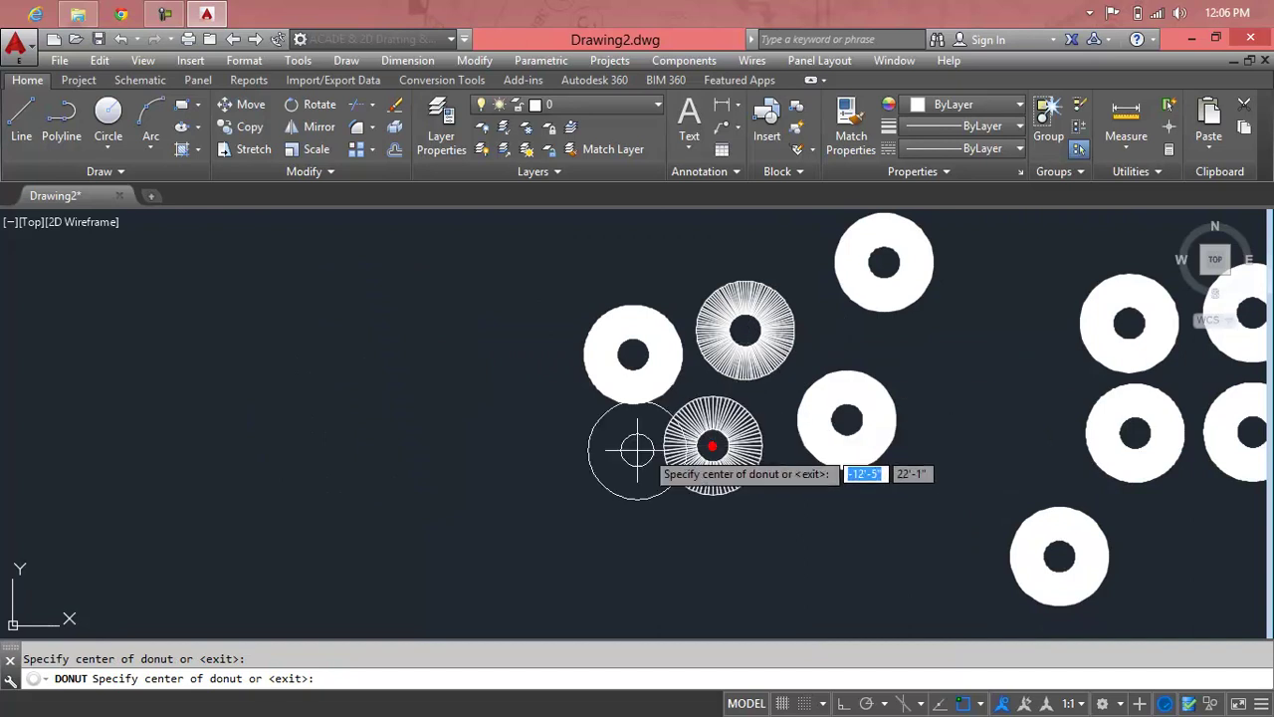
click(537, 453)
click(519, 325)
click(384, 315)
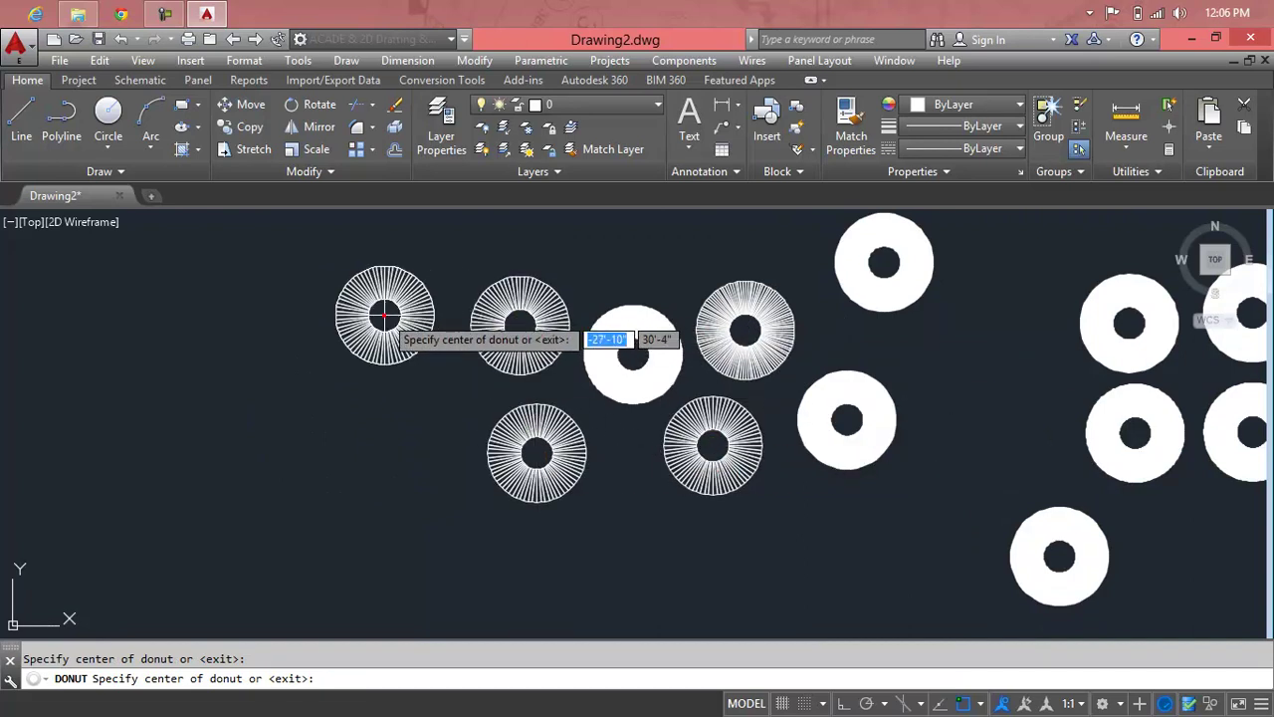
click(377, 445)
click(215, 456)
key(Return)
click(215, 456)
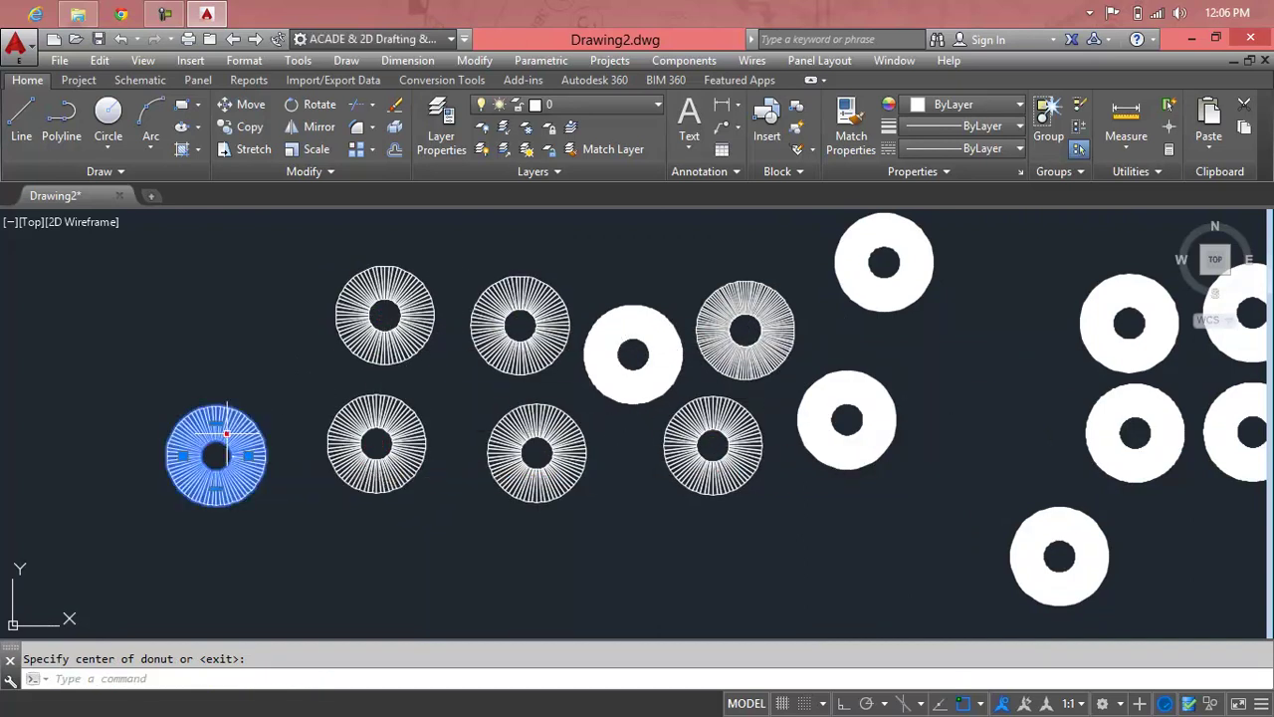
Add three more spoked donuts grouped on the left side, then enter FILL again.
scroll(215, 448, up, 5)
scroll(228, 428, up, 2)
scroll(430, 408, up, 2)
scroll(430, 408, up, 2)
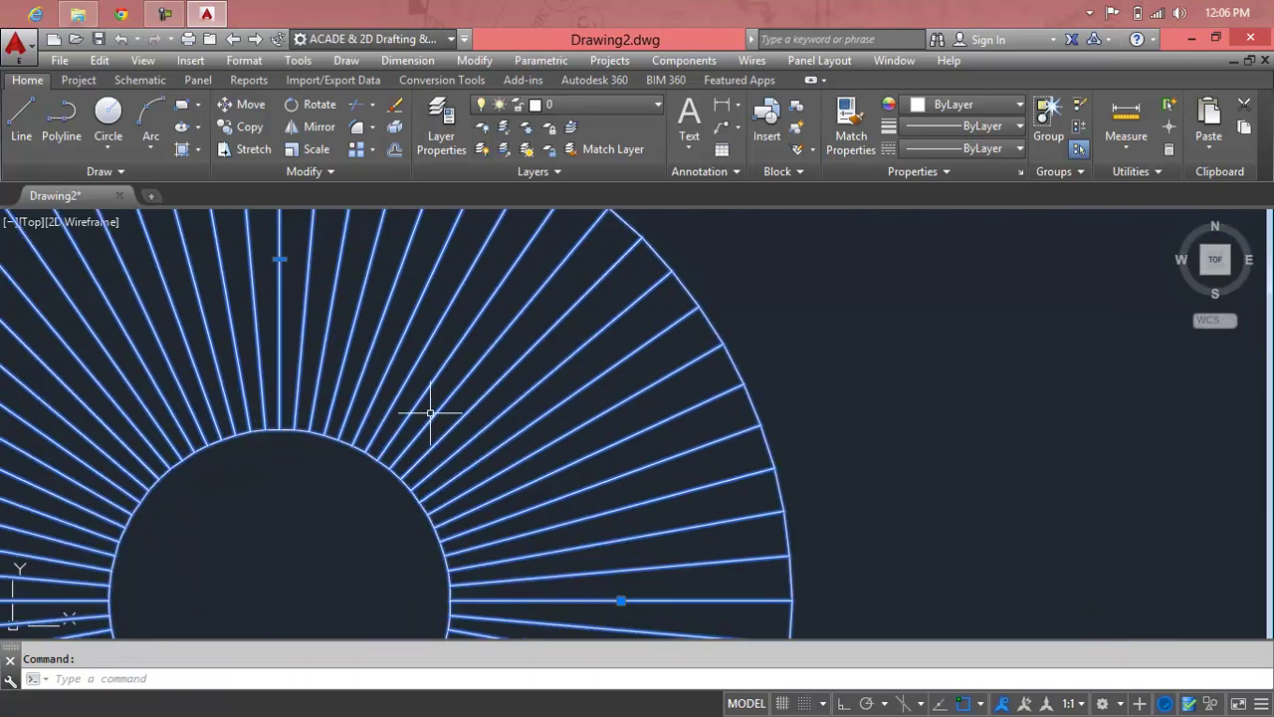
scroll(855, 391, down, 2)
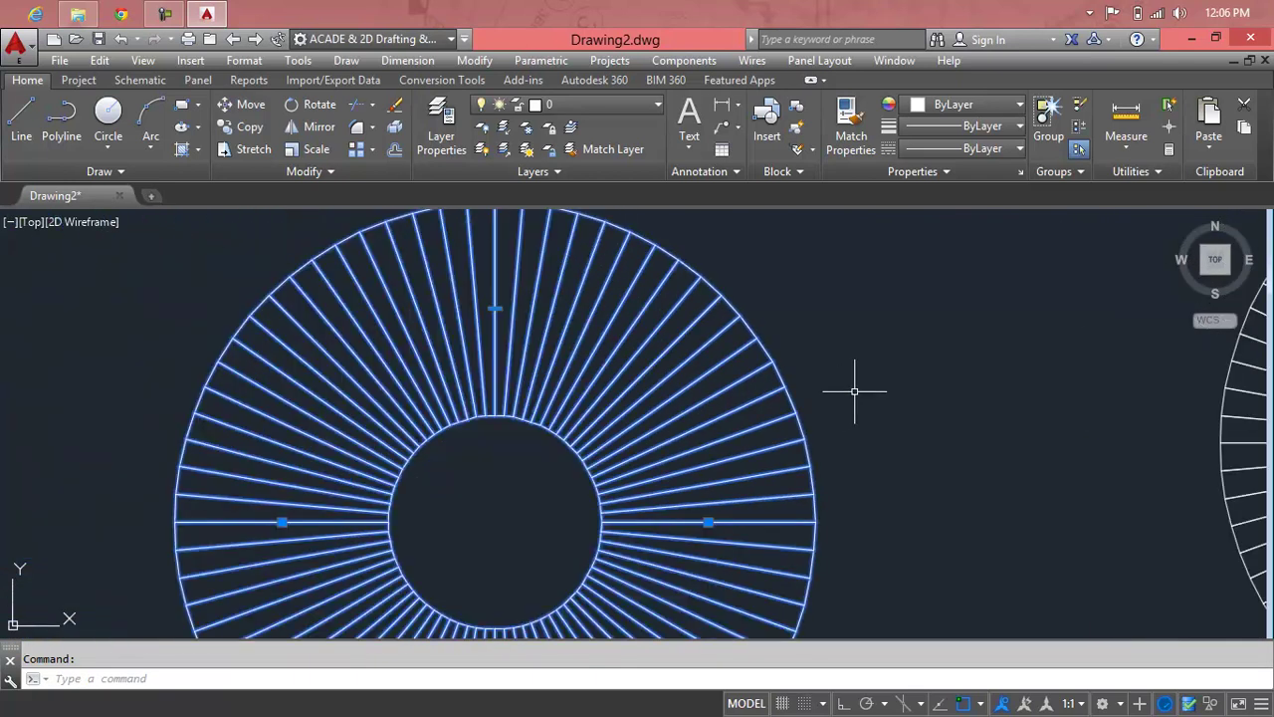
scroll(854, 392, down, 4)
scroll(853, 386, down, 4)
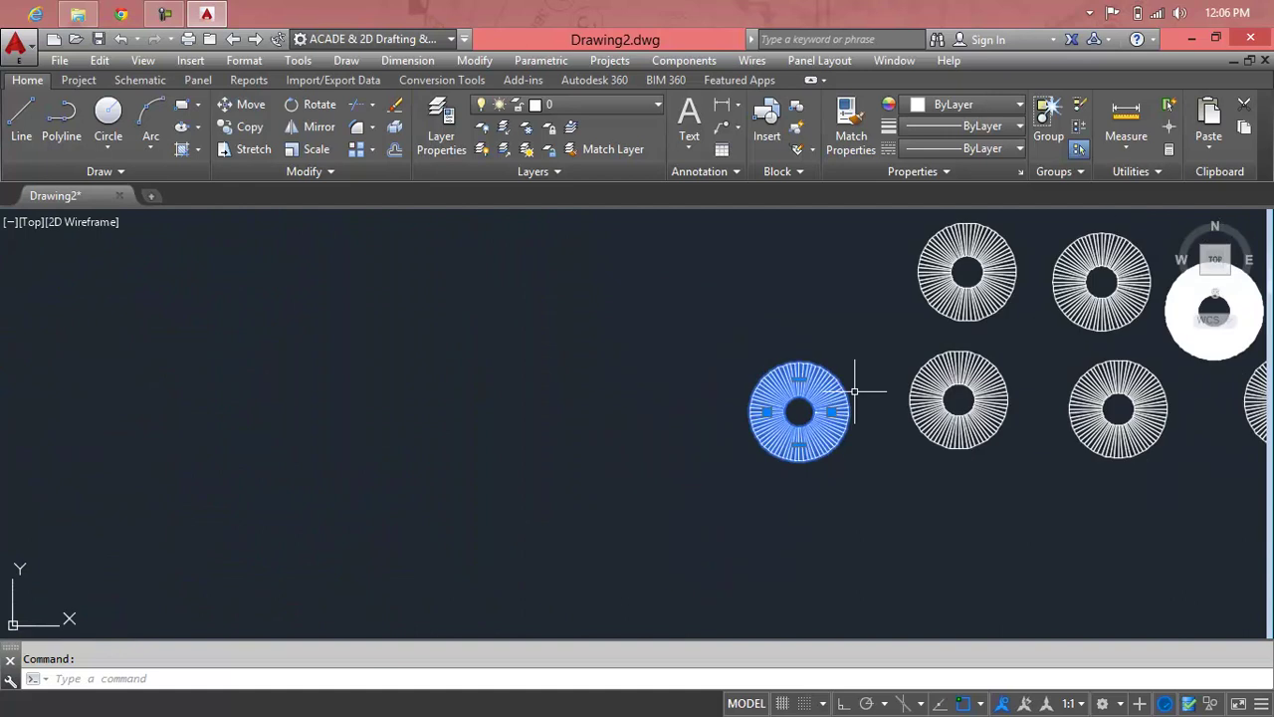
click(454, 365)
text(o)
key(Return)
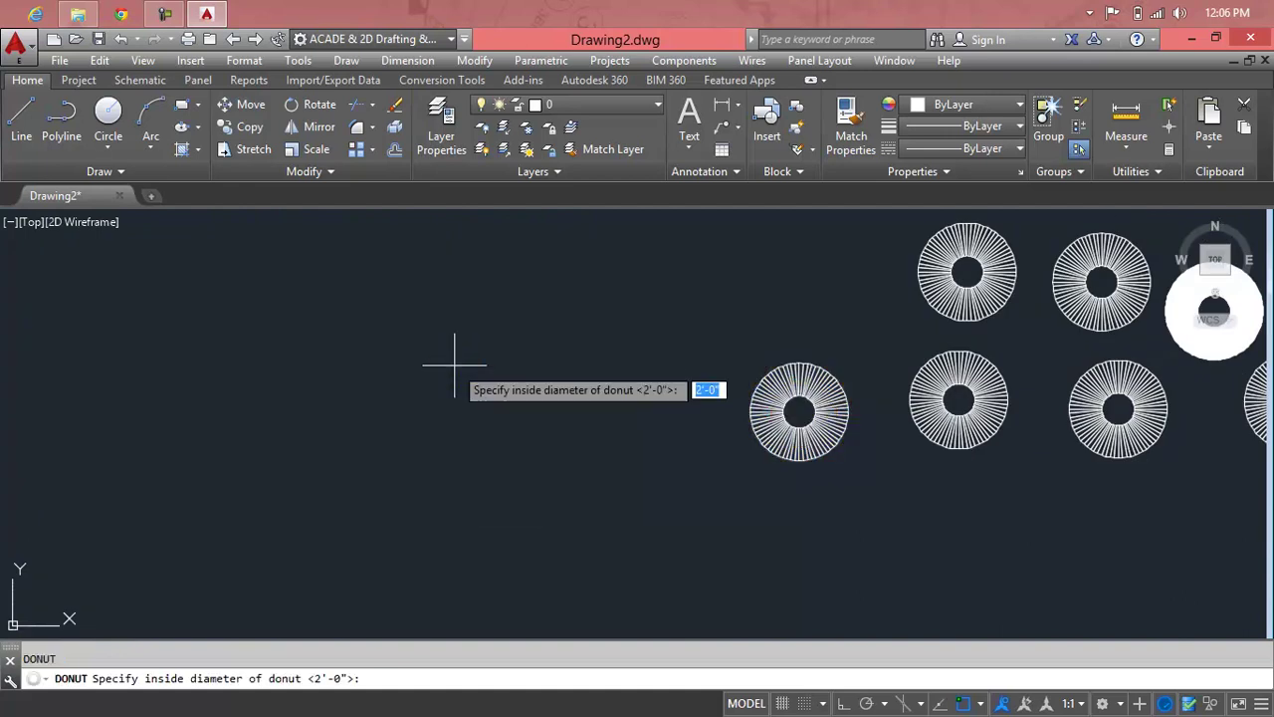
key(Return)
key(Return)
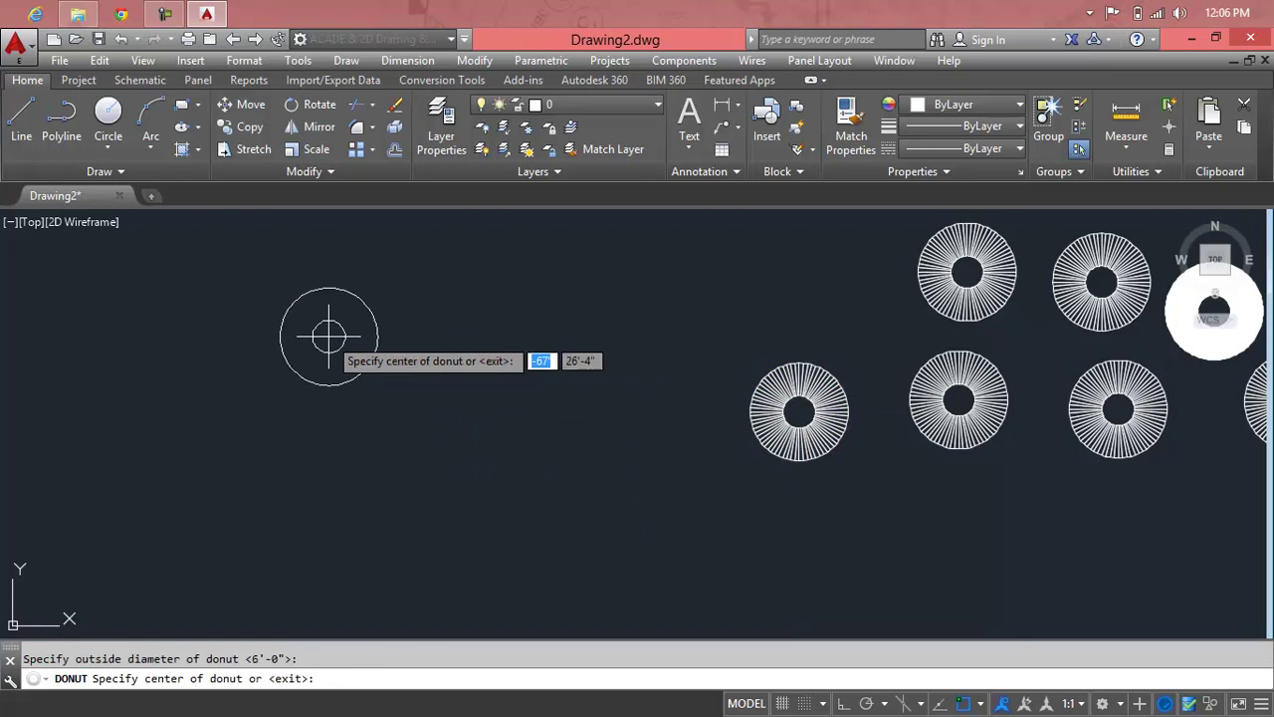
click(329, 336)
click(413, 395)
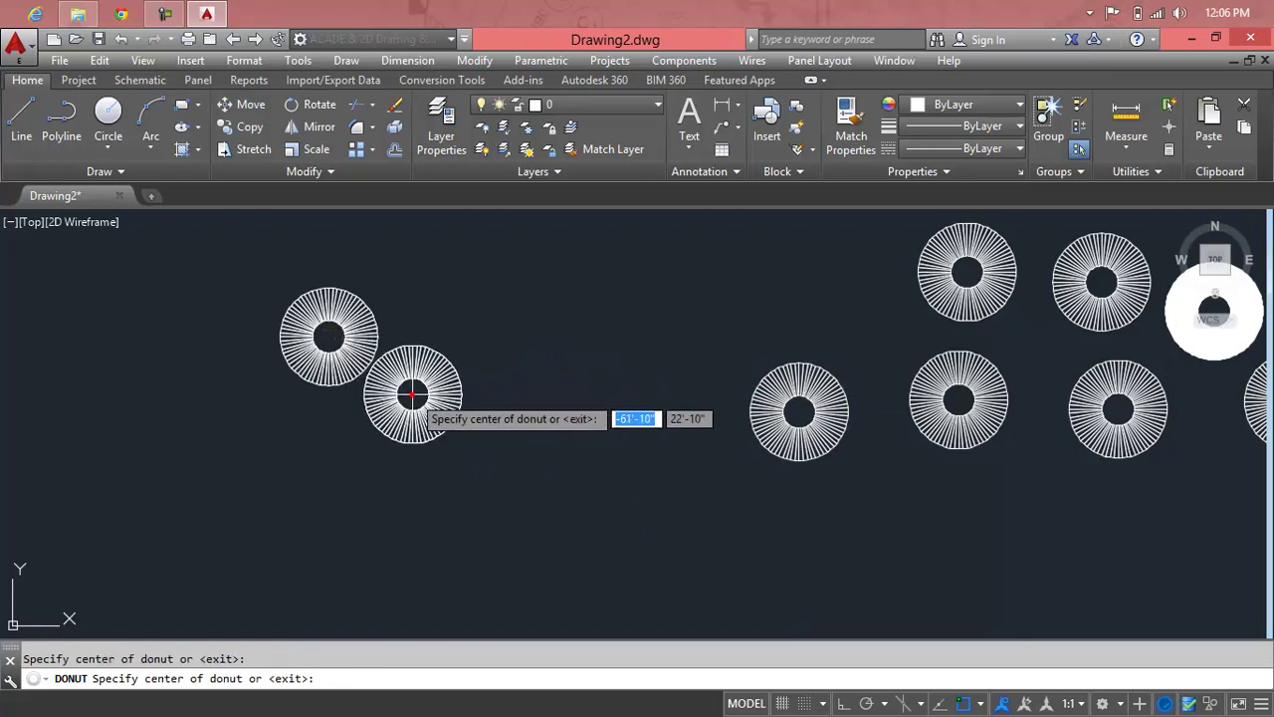
click(436, 281)
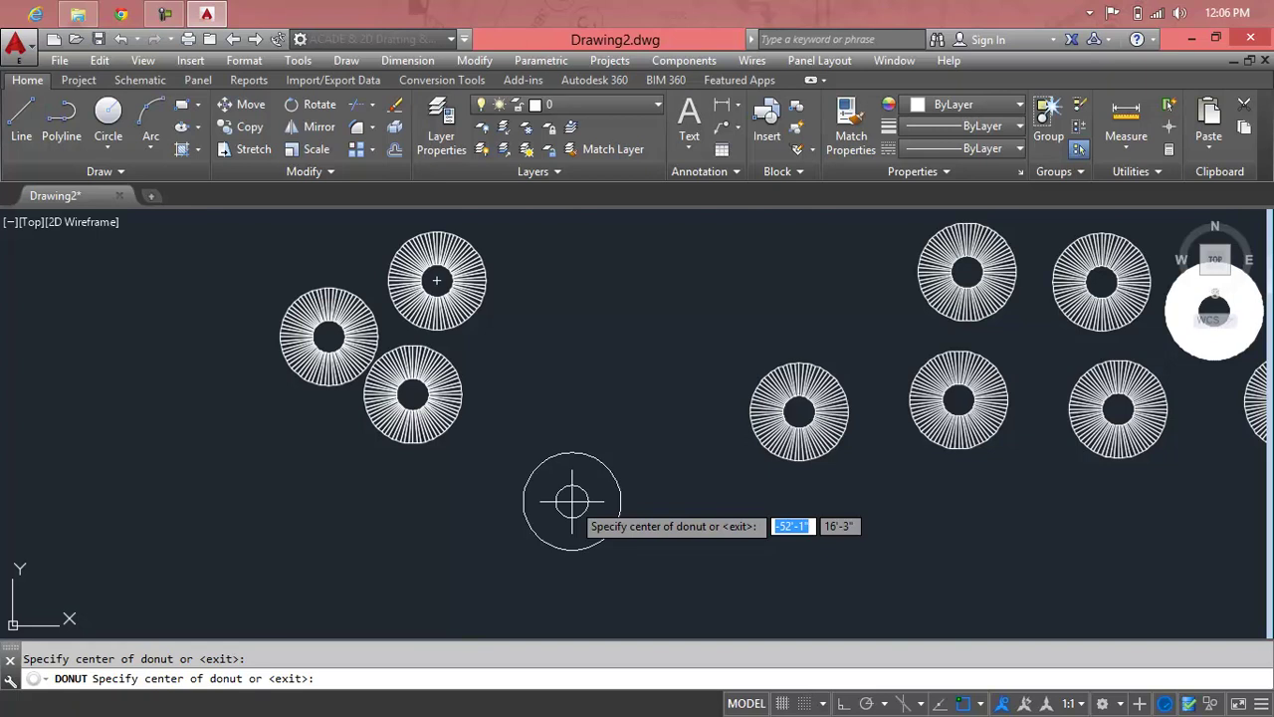
key(Escape)
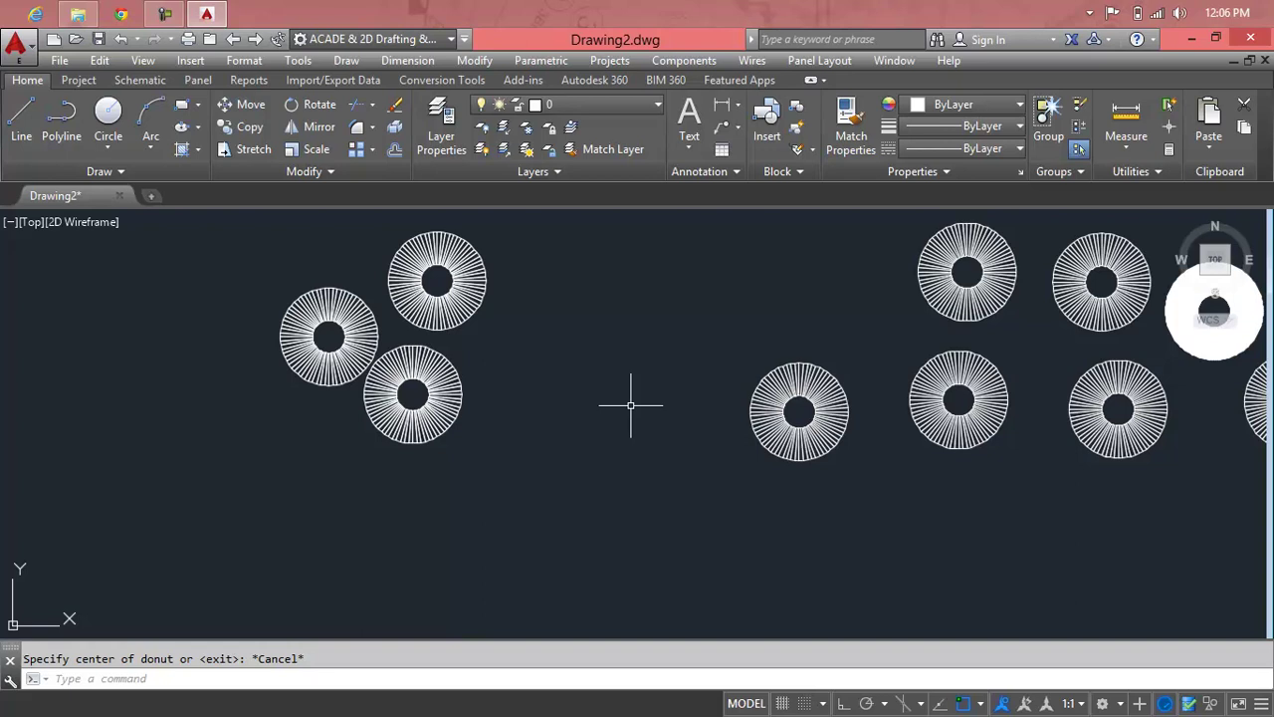
text(FILL)
Turn FILL on and start DONUT with the default diameters.
key(Return)
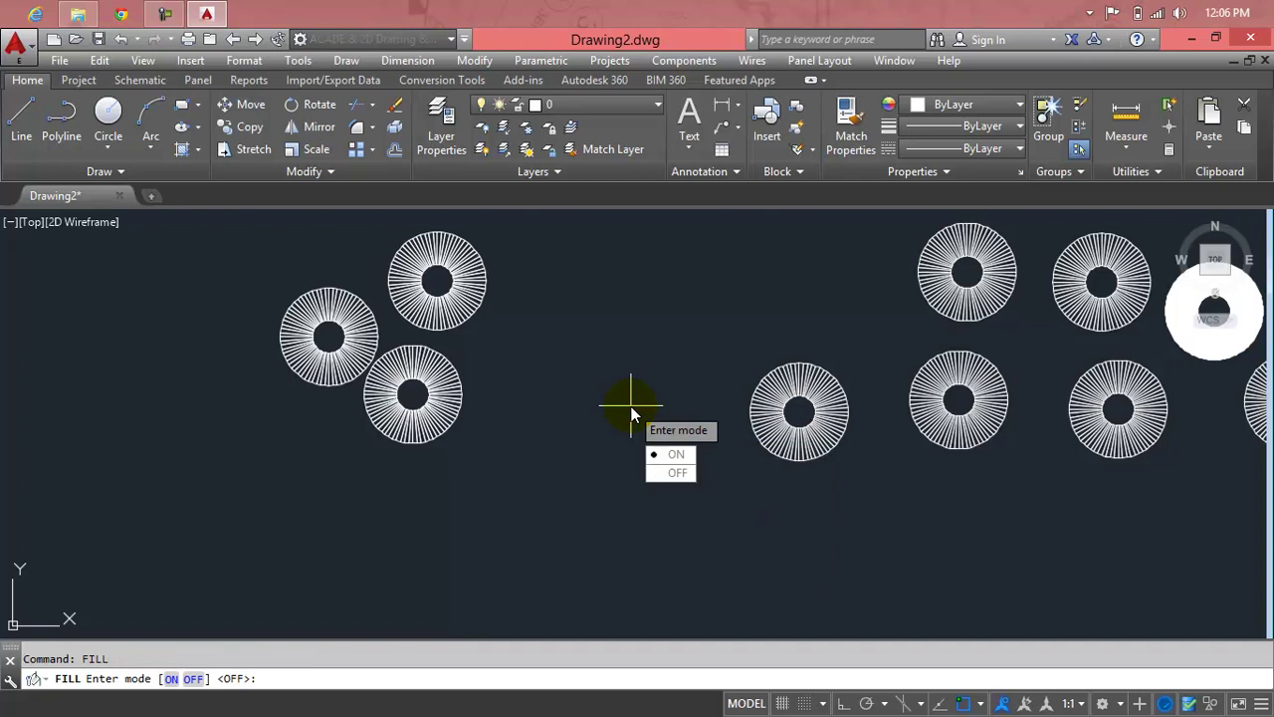
key(Return)
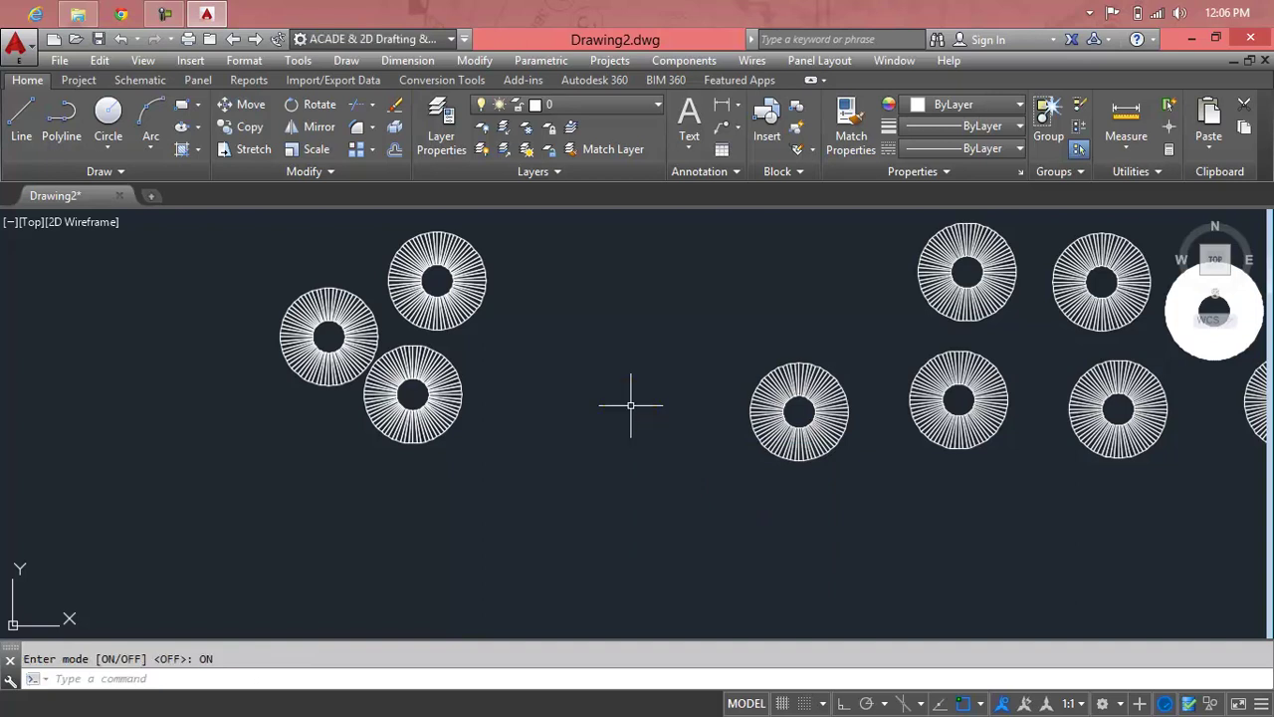
text(do)
key(Return)
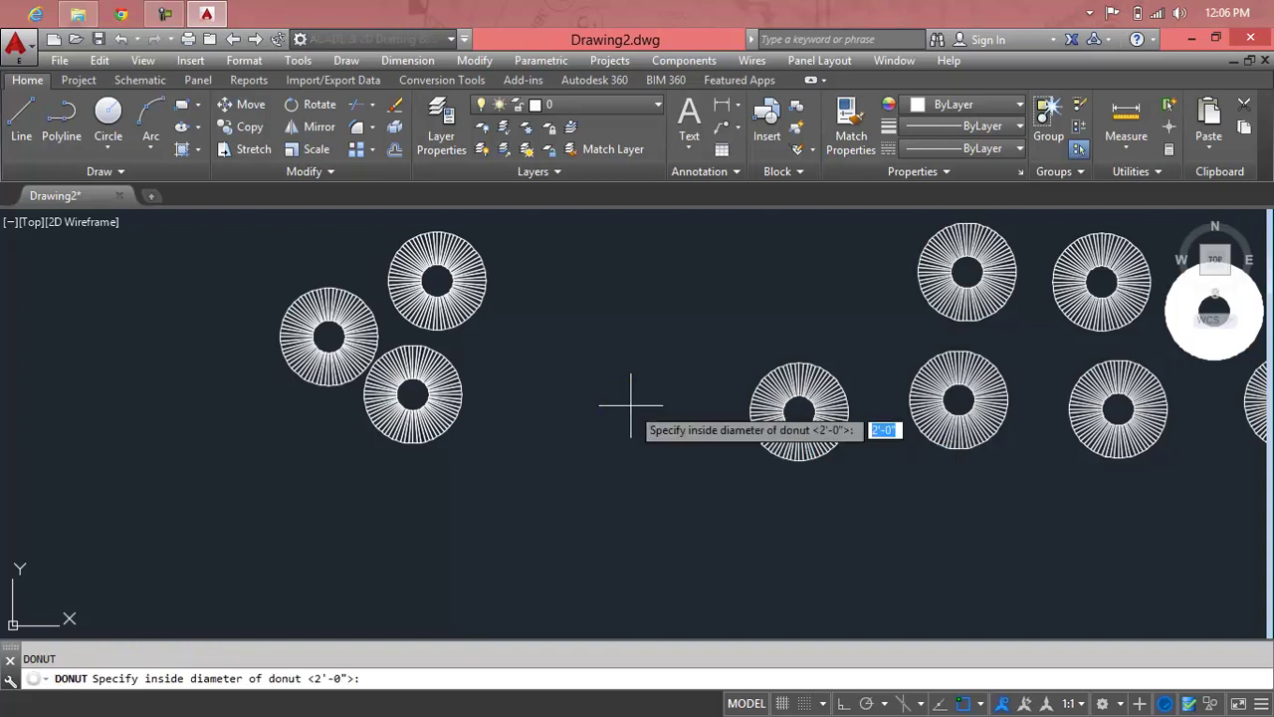
key(Return)
key(Return)
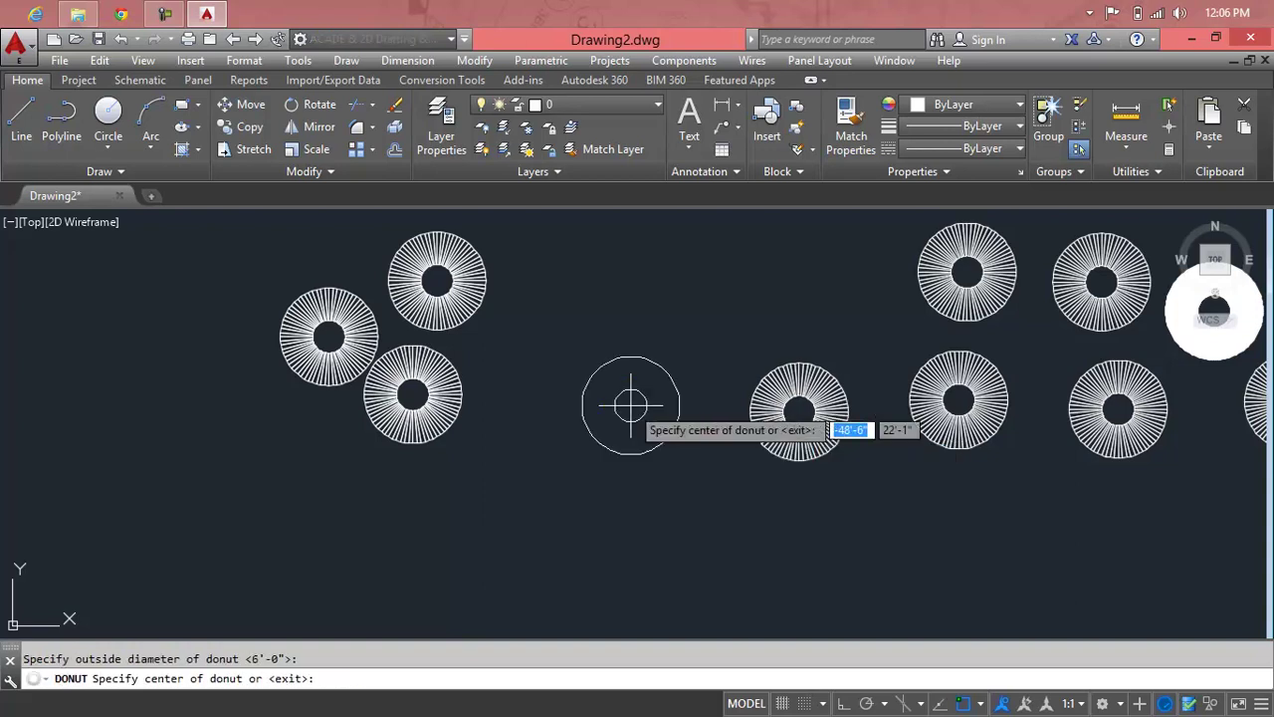
Place six solid white donuts among and over the spoked outlines.
click(577, 297)
click(598, 436)
click(587, 538)
click(500, 534)
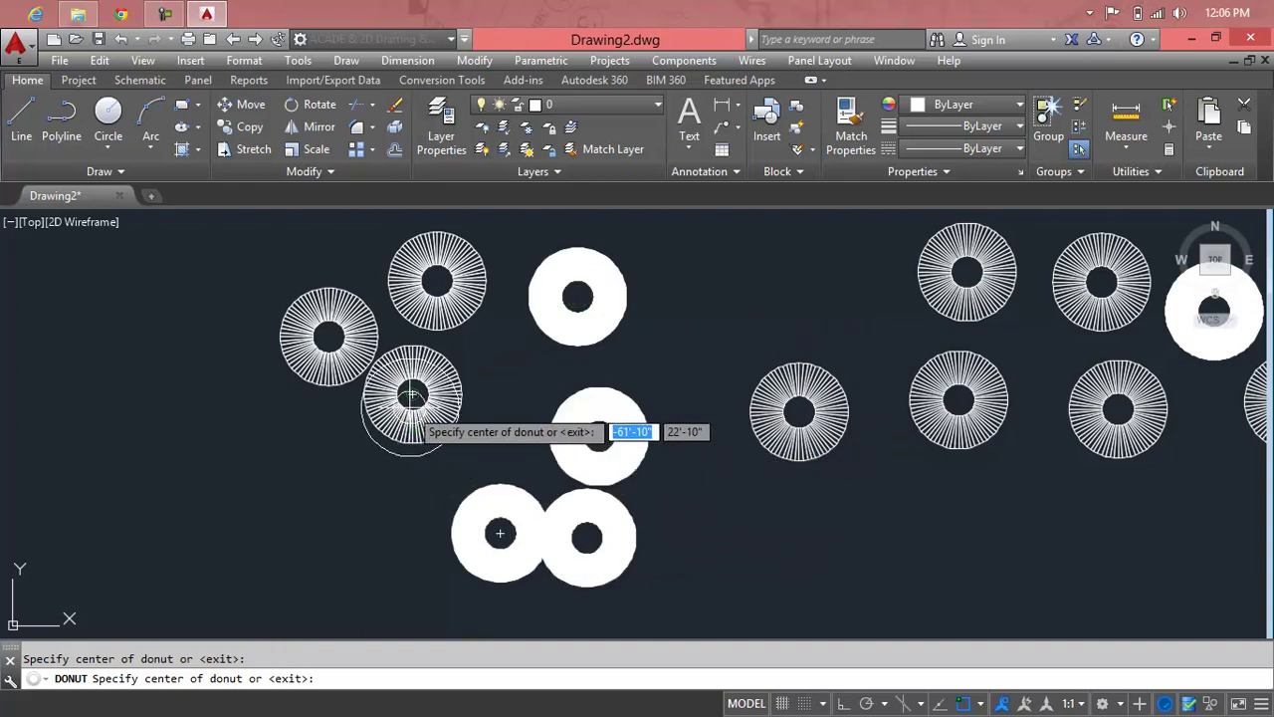
click(412, 394)
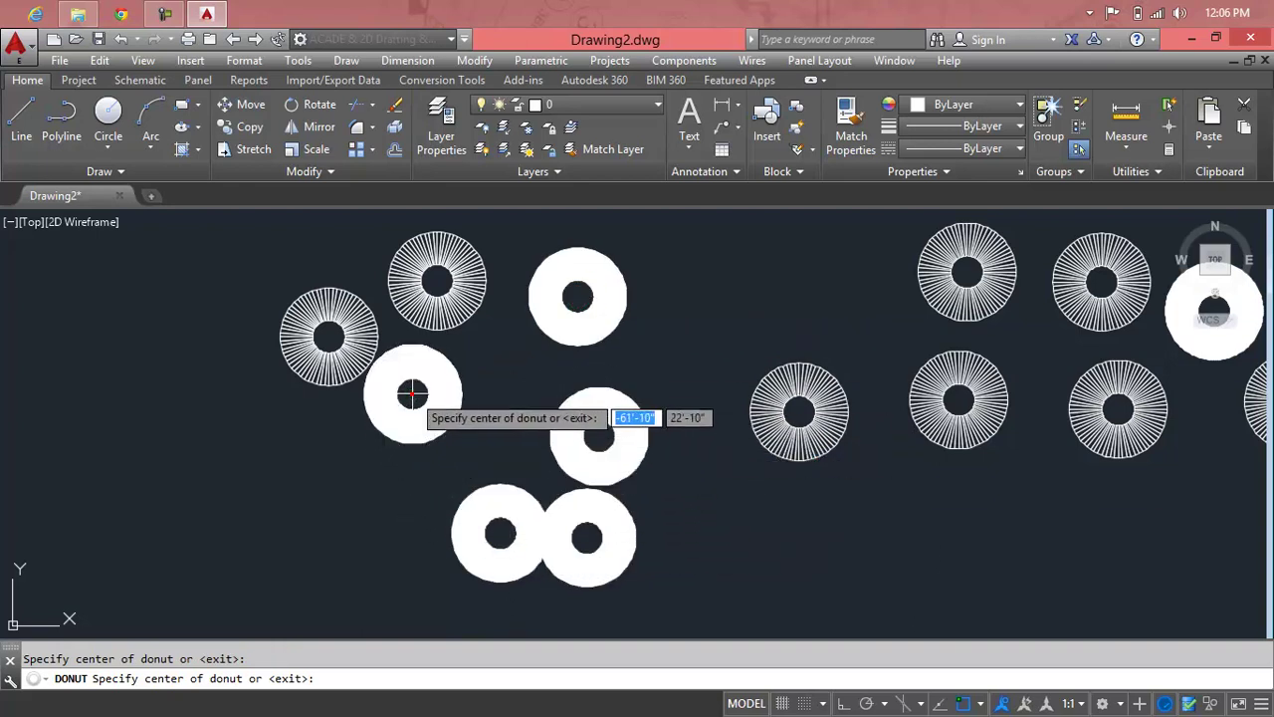
click(313, 400)
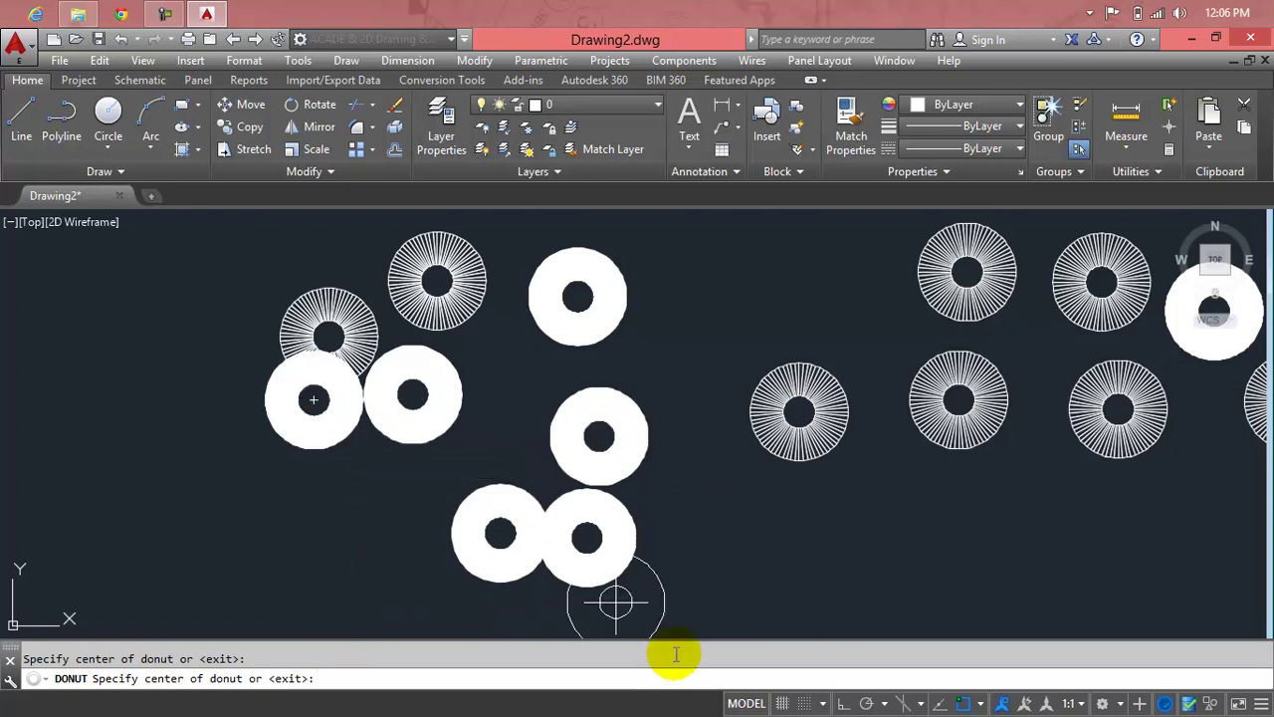
End the donut command, zoom out and select every donut in the drawing.
key(Escape)
scroll(717, 354, down, 4)
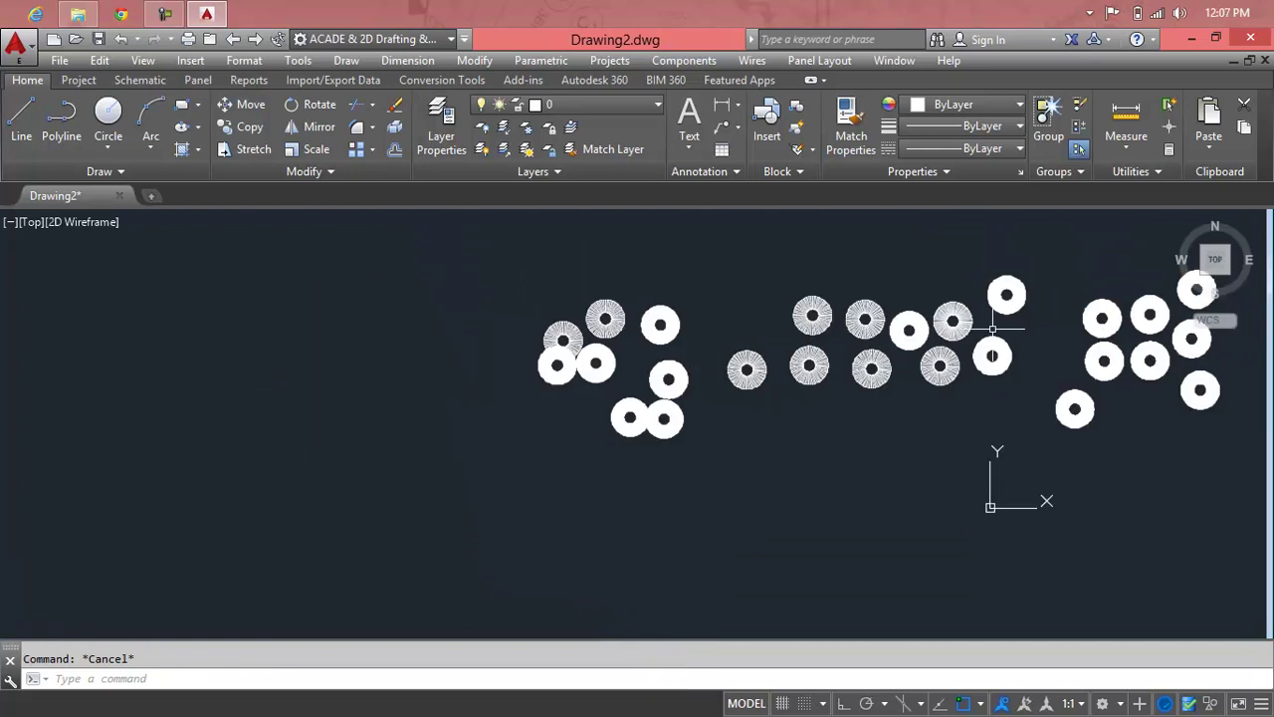
key(ctrl+a)
Delete all donuts and uncheck Display at UCS origin point in the UCS dialog.
key(Delete)
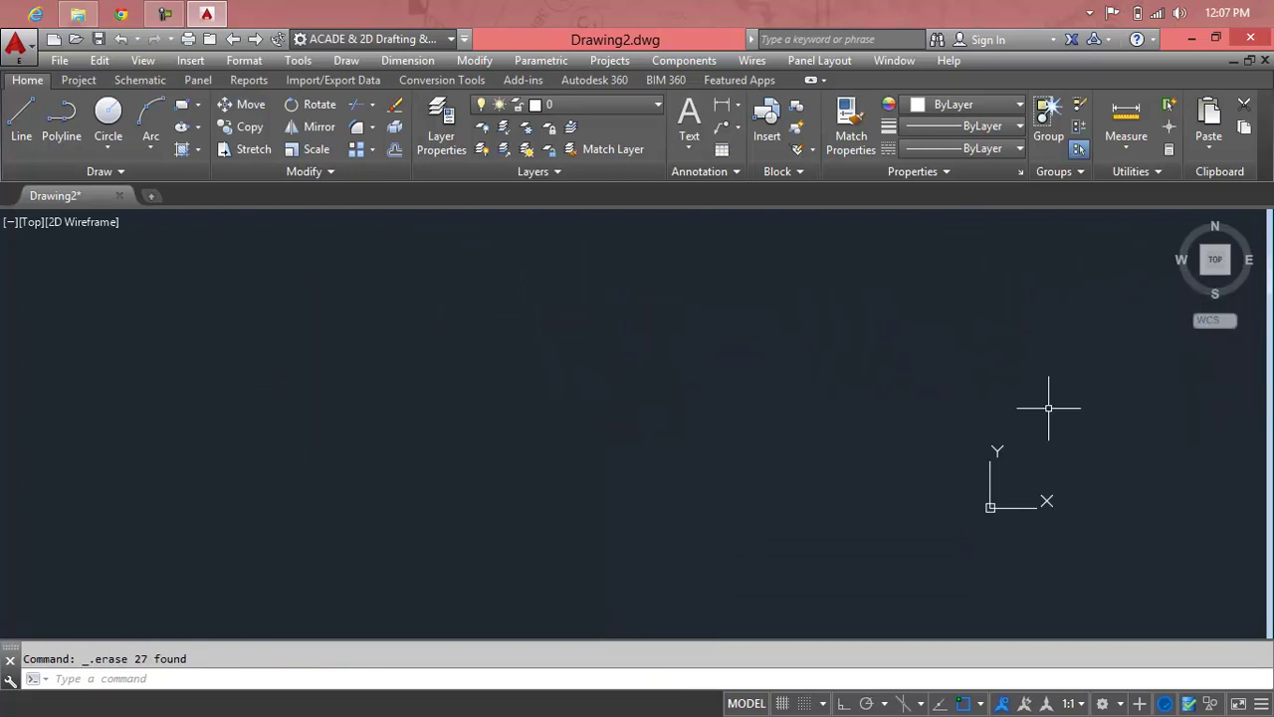
scroll(1026, 487, up, 3)
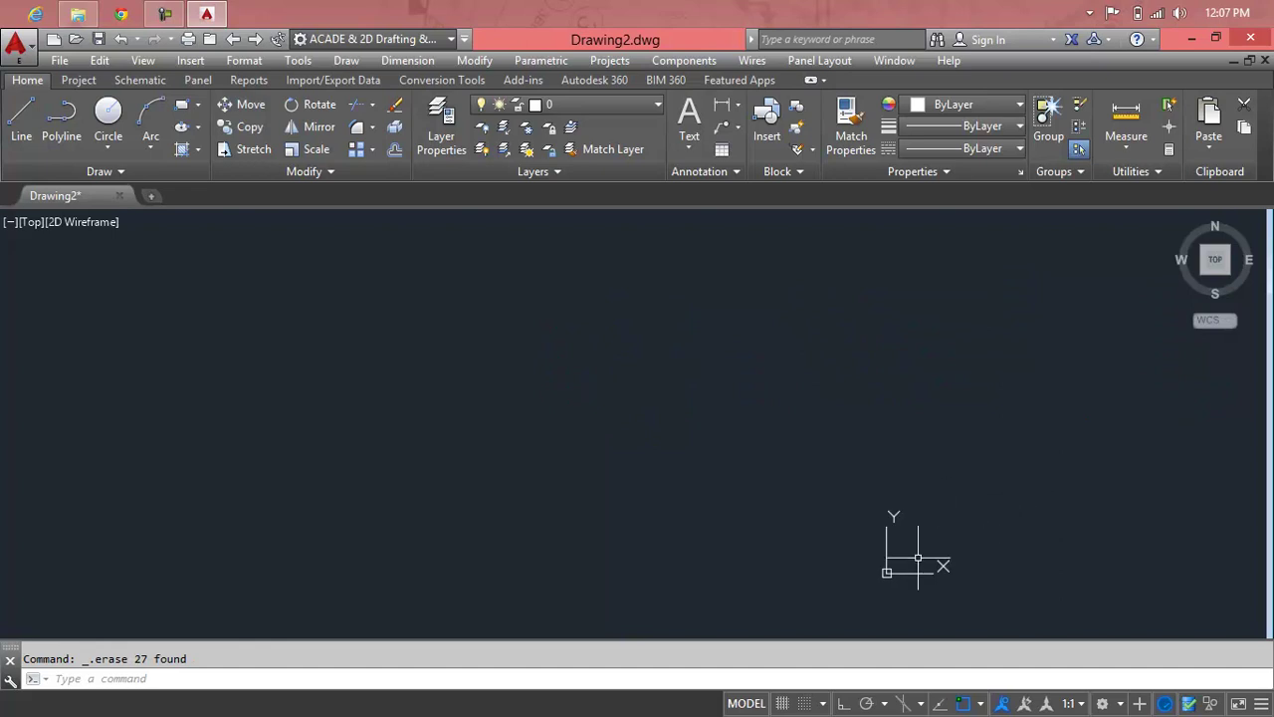
text(uc)
key(Escape)
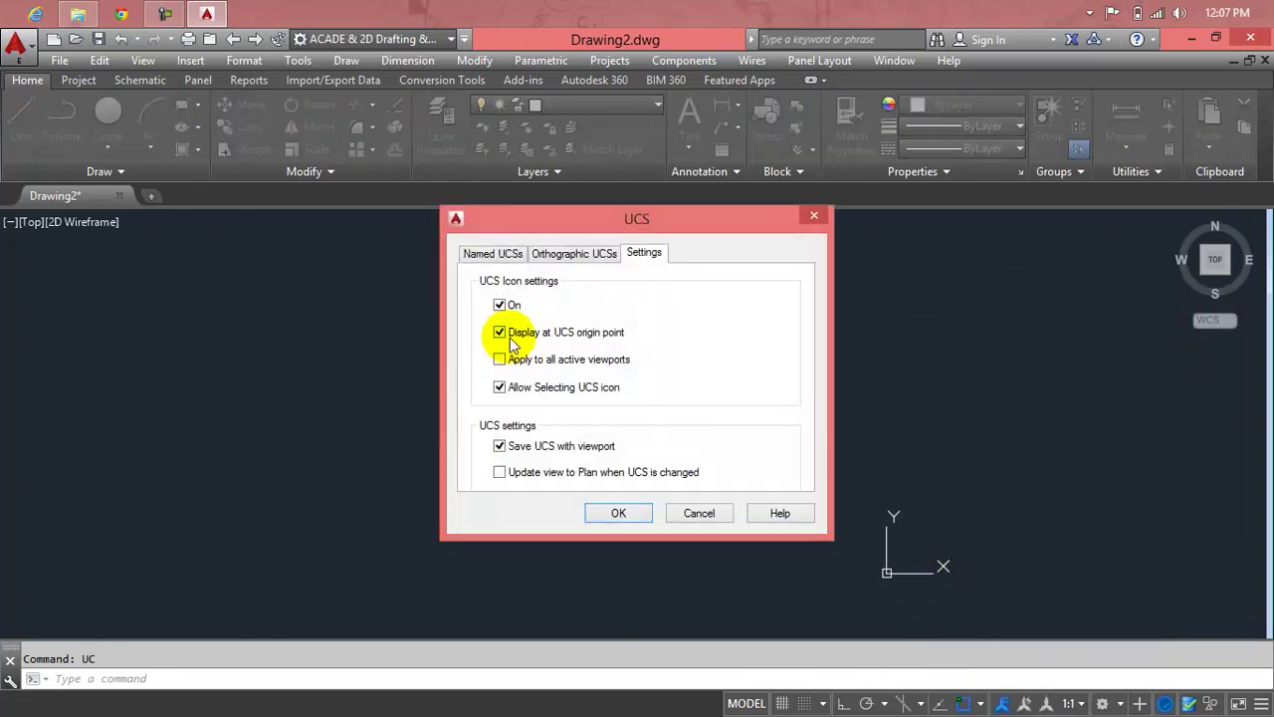
click(509, 336)
click(618, 512)
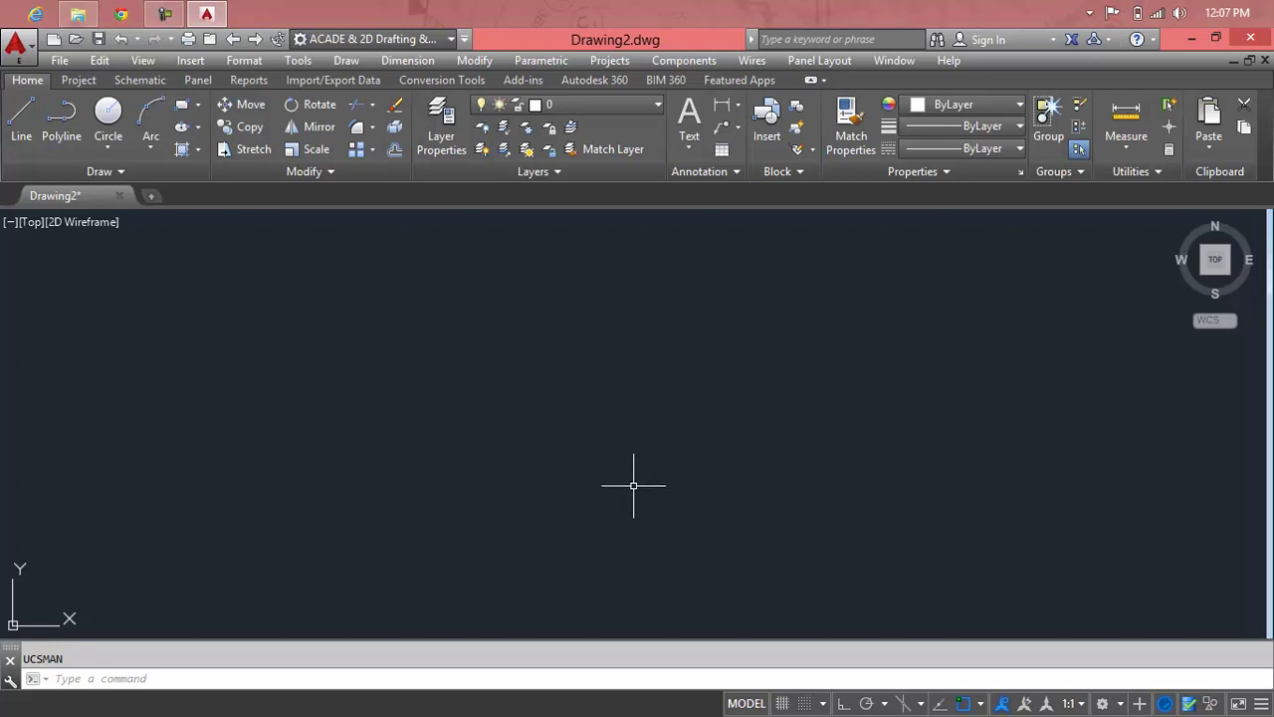
click(103, 173)
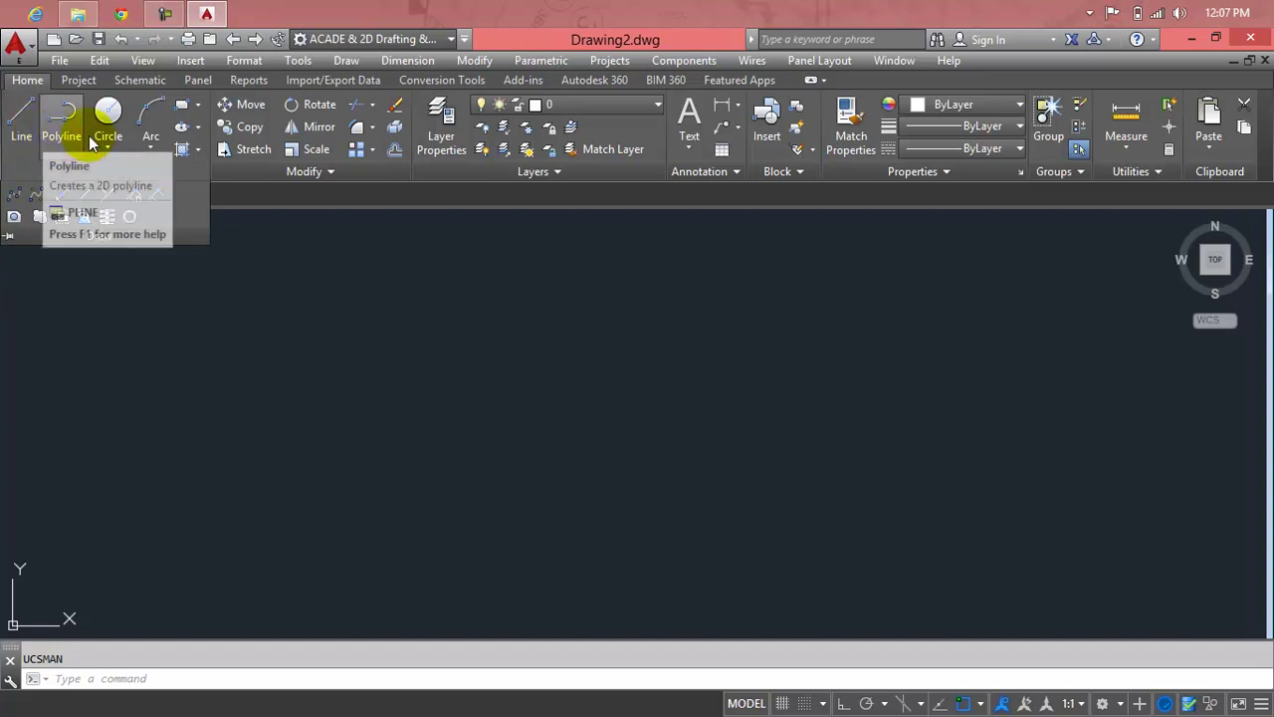
click(201, 105)
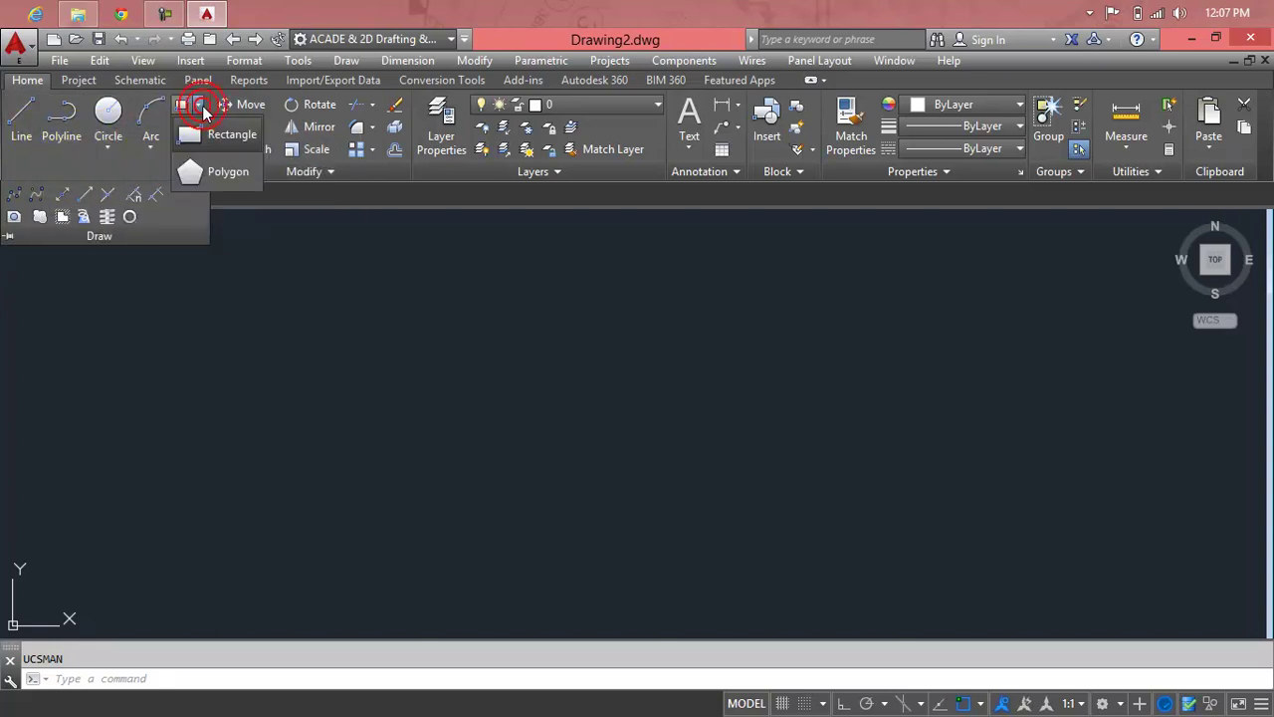
click(201, 125)
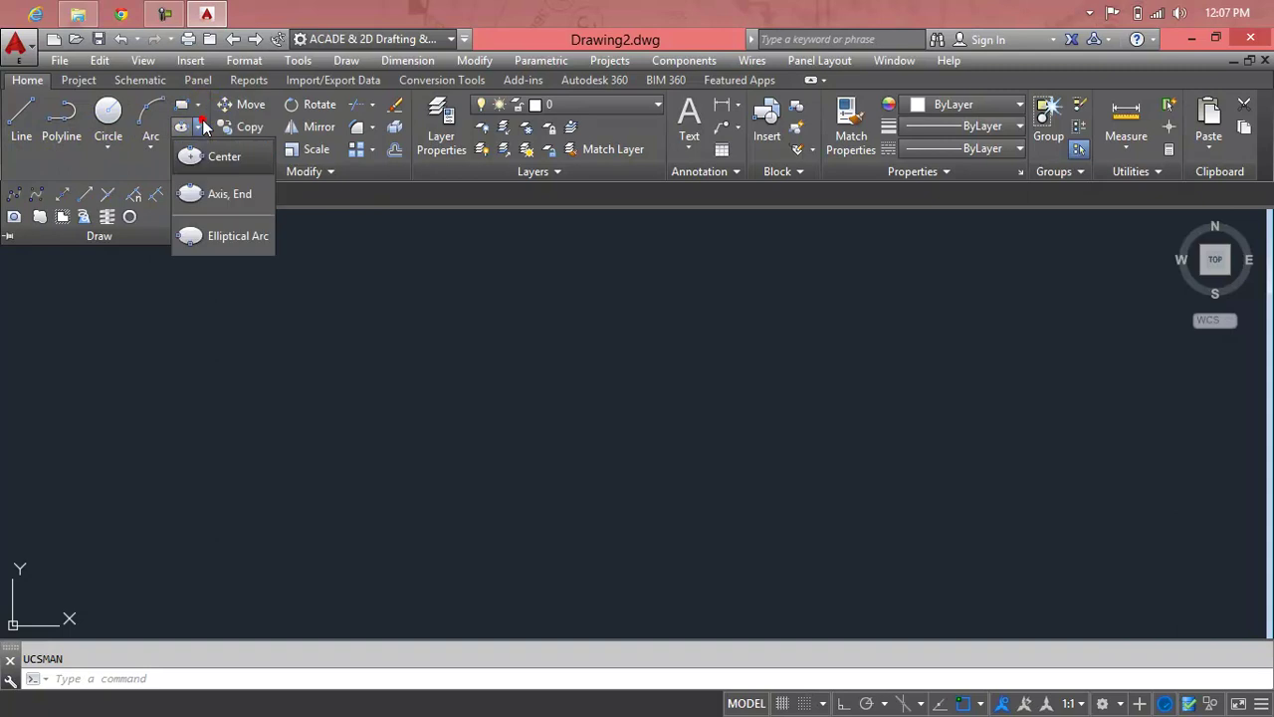
click(201, 126)
click(201, 148)
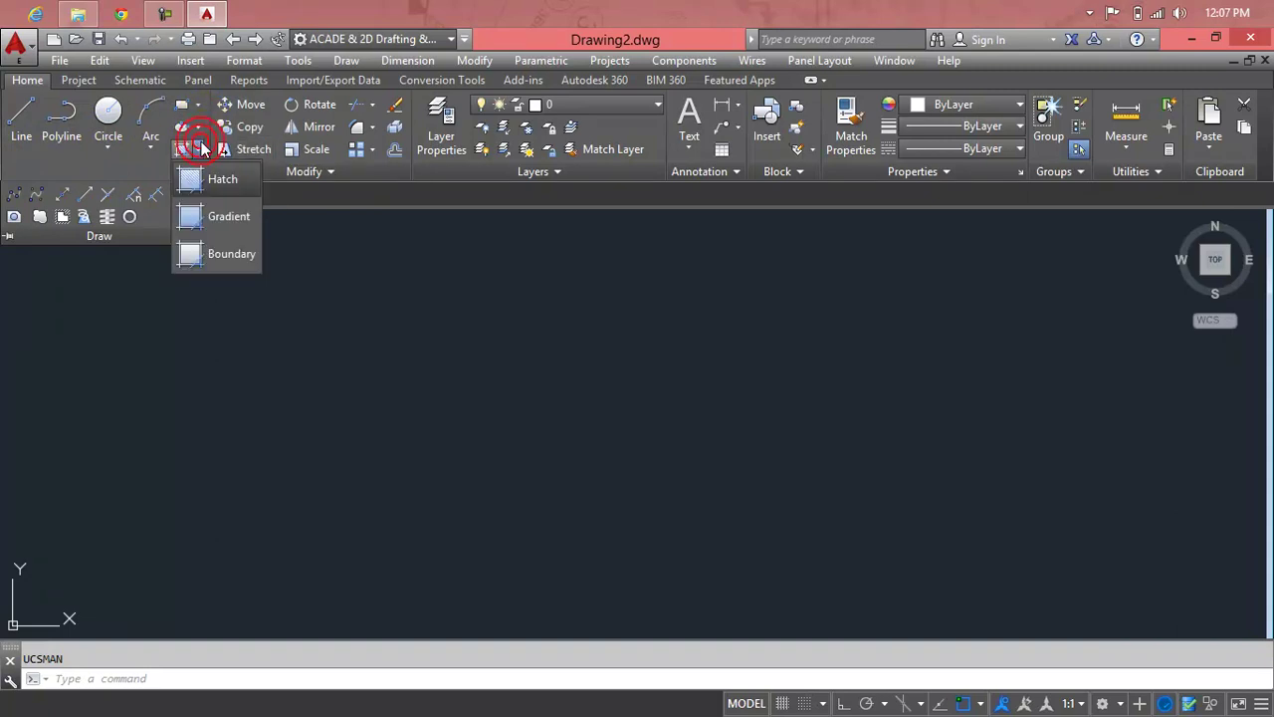
click(203, 148)
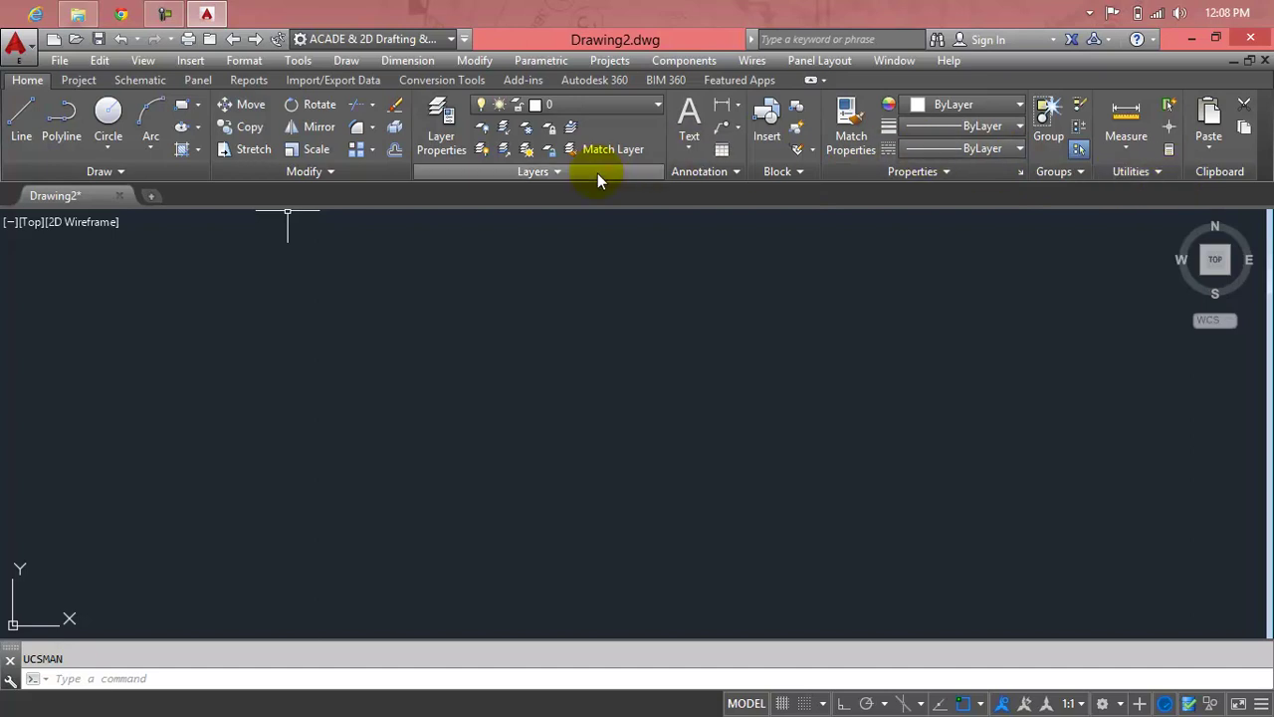
View the Project, Schematic, Panel, Reports, Import/Export Data, Conversion Tools and Add-ins ribbon tabs in turn.
click(78, 80)
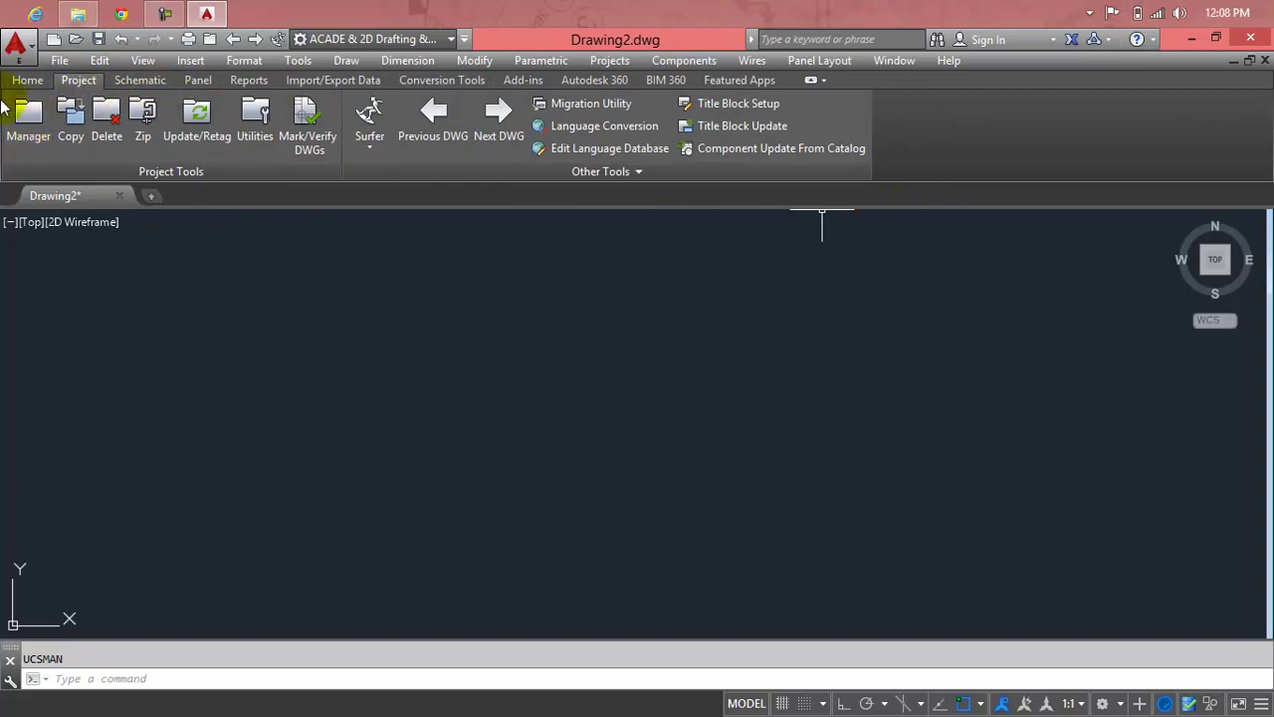
click(133, 84)
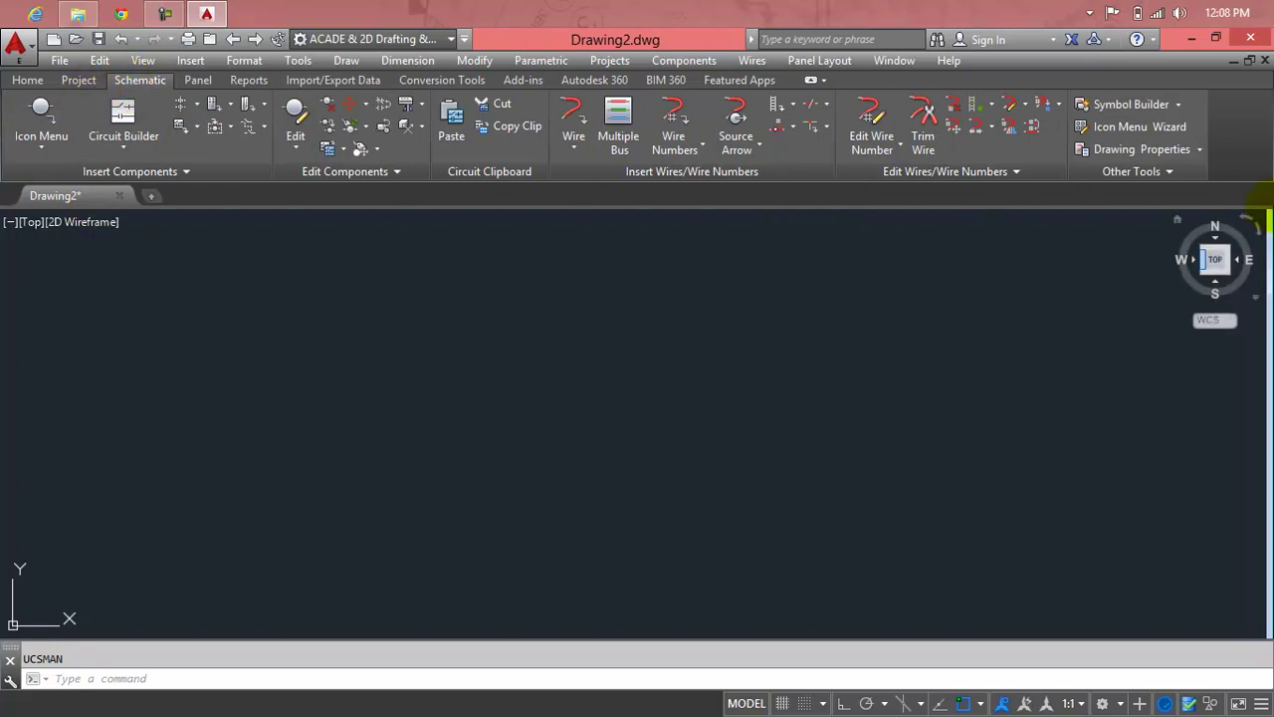
click(199, 82)
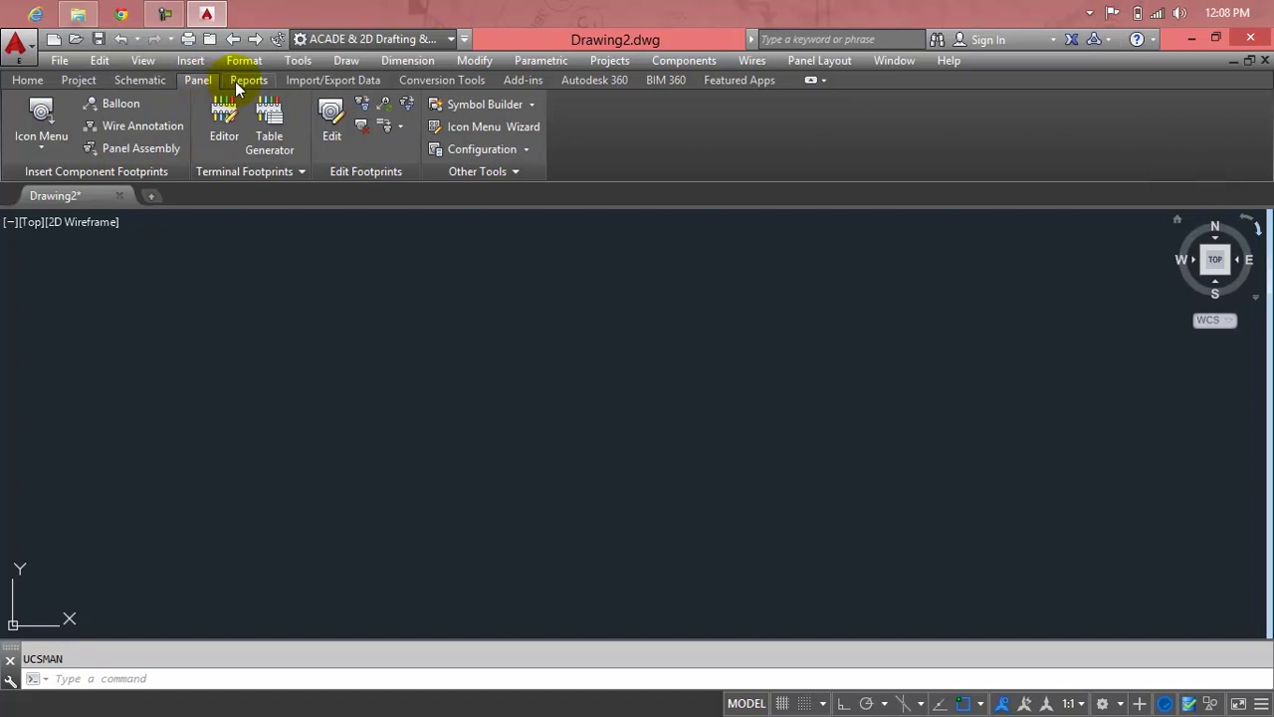
click(239, 85)
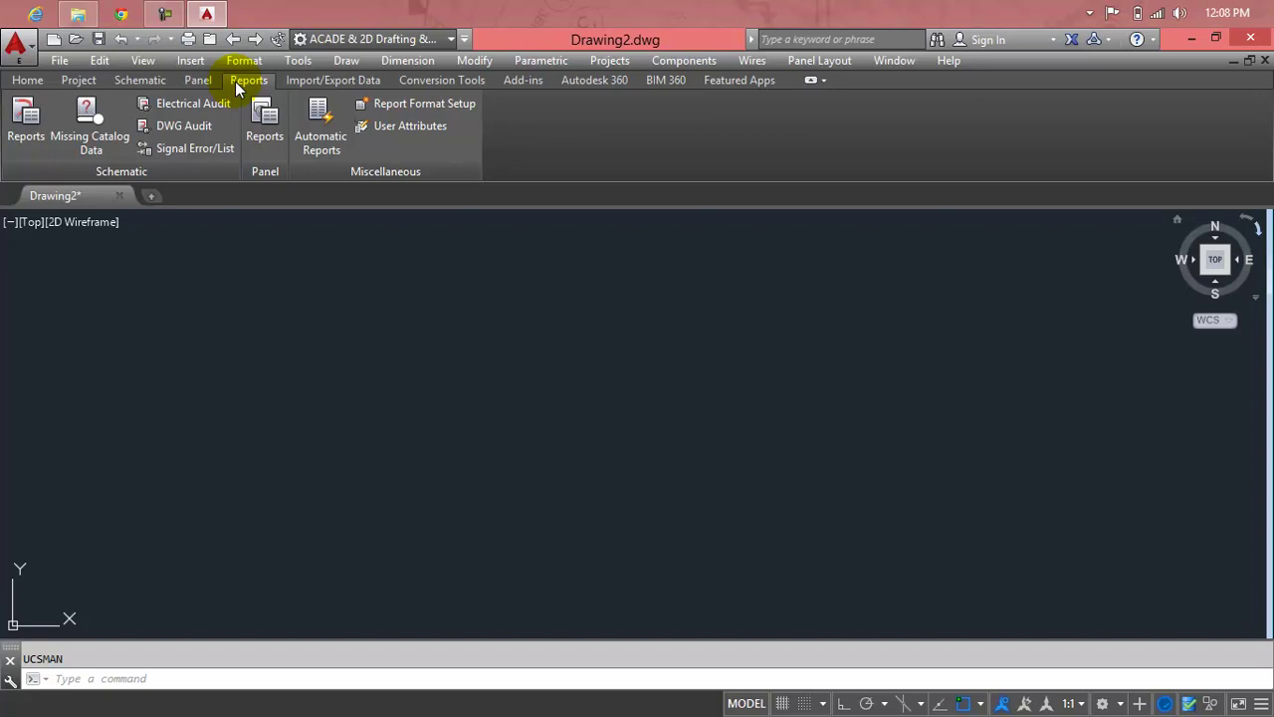
click(296, 81)
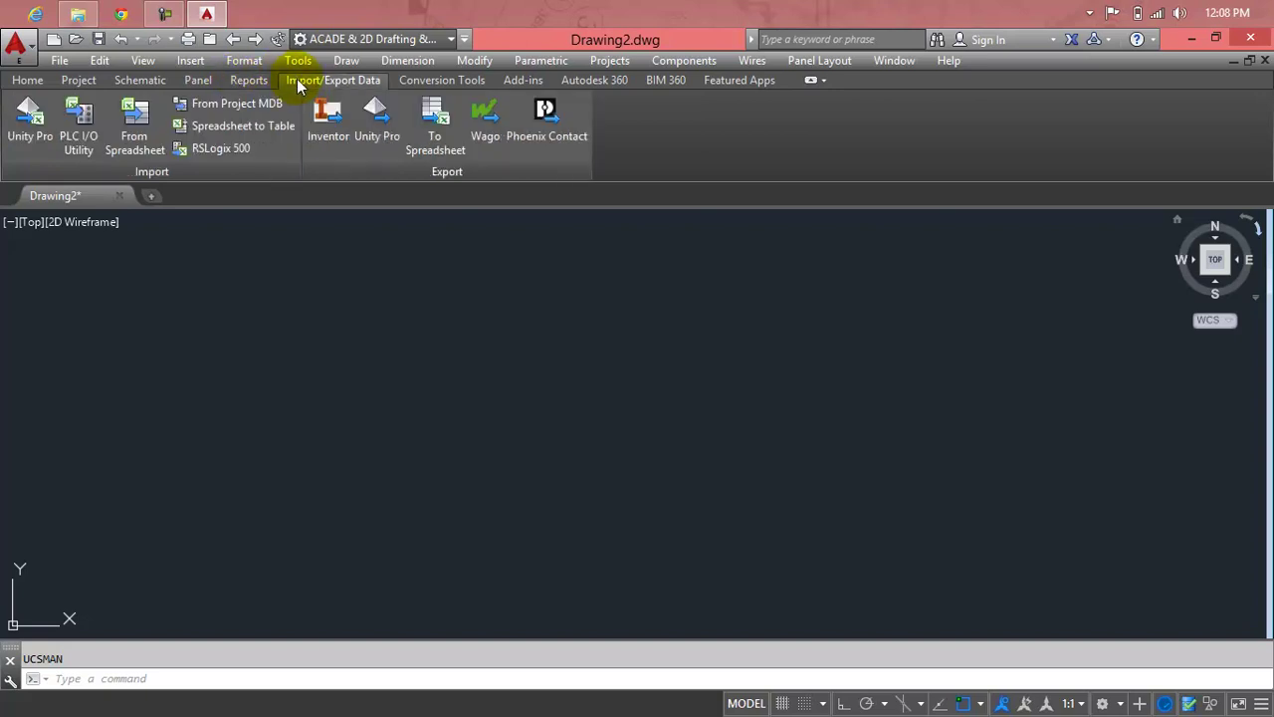
click(415, 81)
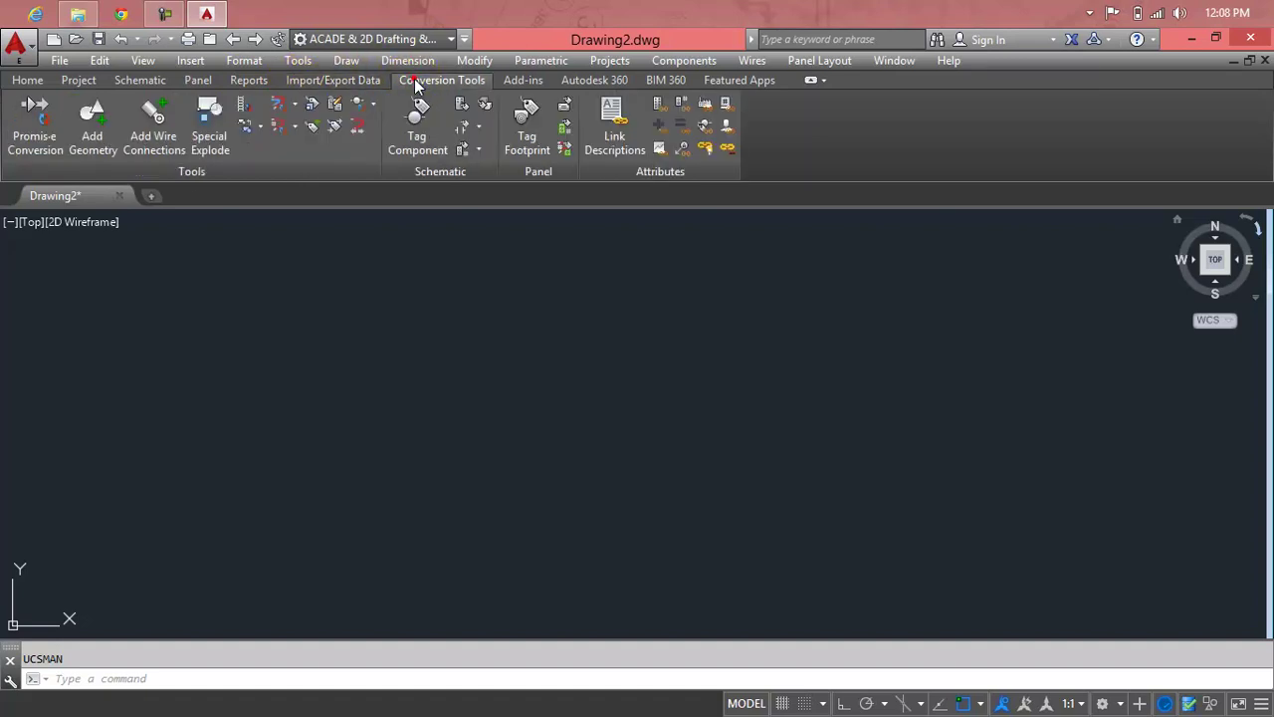
click(526, 82)
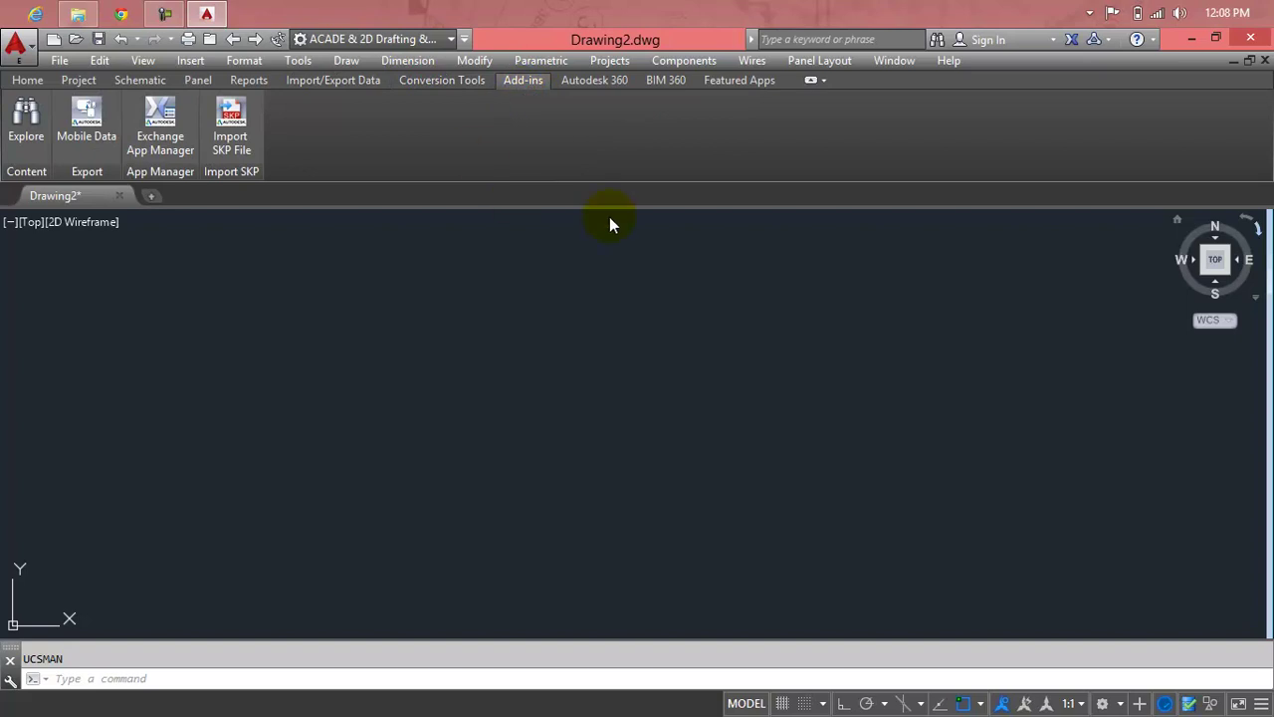